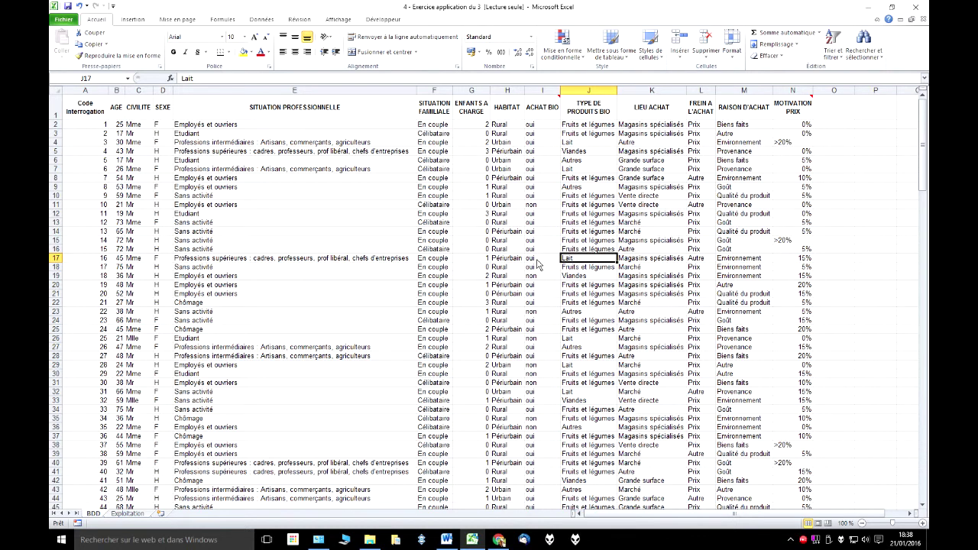
# - Review the Sans activité and Etudiant entries in the BDD professional-situation column
pyautogui.click(416, 240)
pyautogui.click(375, 216)
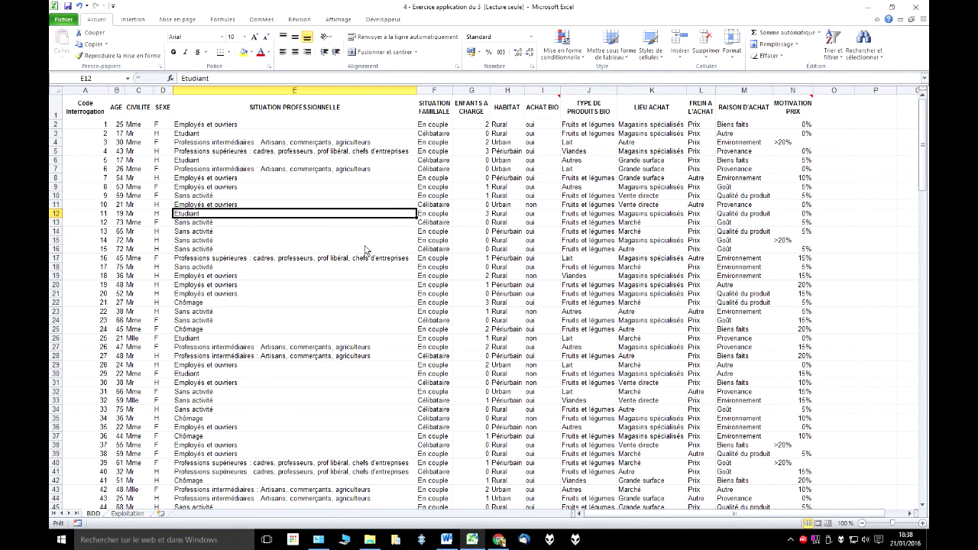
pyautogui.click(366, 234)
pyautogui.click(333, 200)
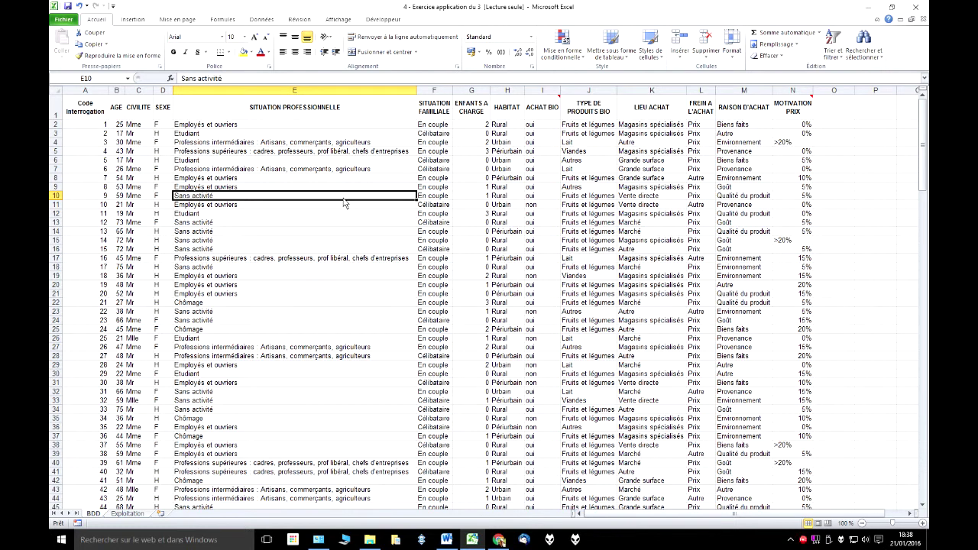
pyautogui.scroll(-4, 415, 273)
pyautogui.moveTo(924, 164); pyautogui.dragTo(925, 435)
pyautogui.scroll(-5, 321, 367)
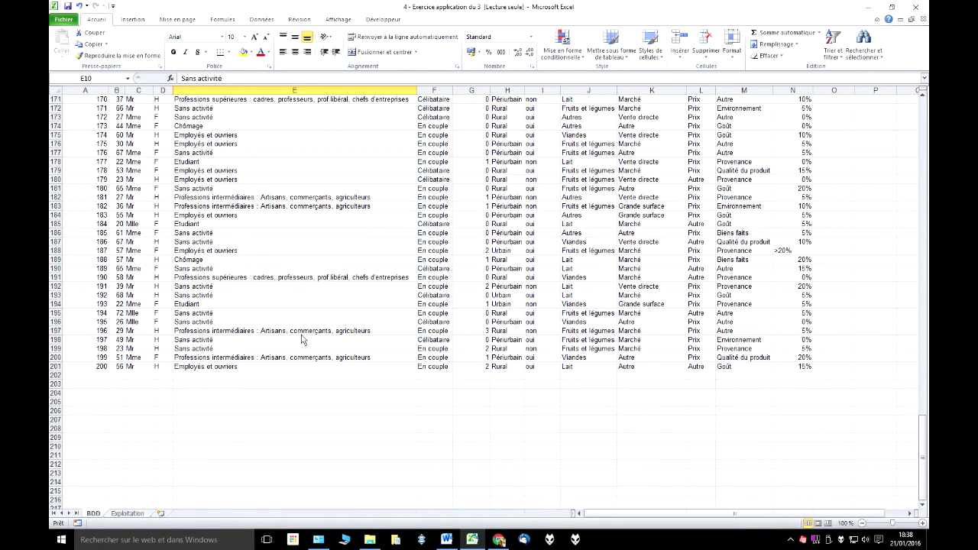
pyautogui.scroll(-2, 302, 339)
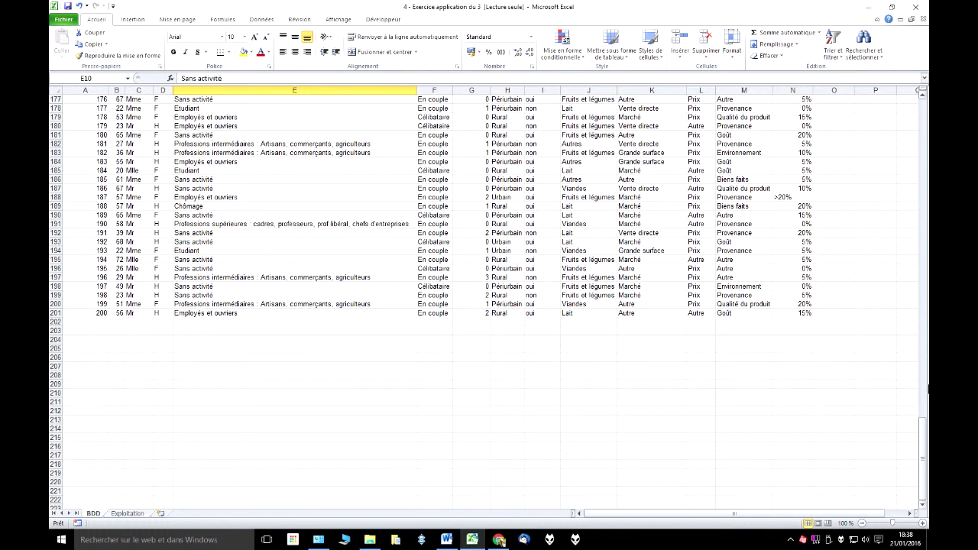
pyautogui.moveTo(925, 459); pyautogui.dragTo(924, 114)
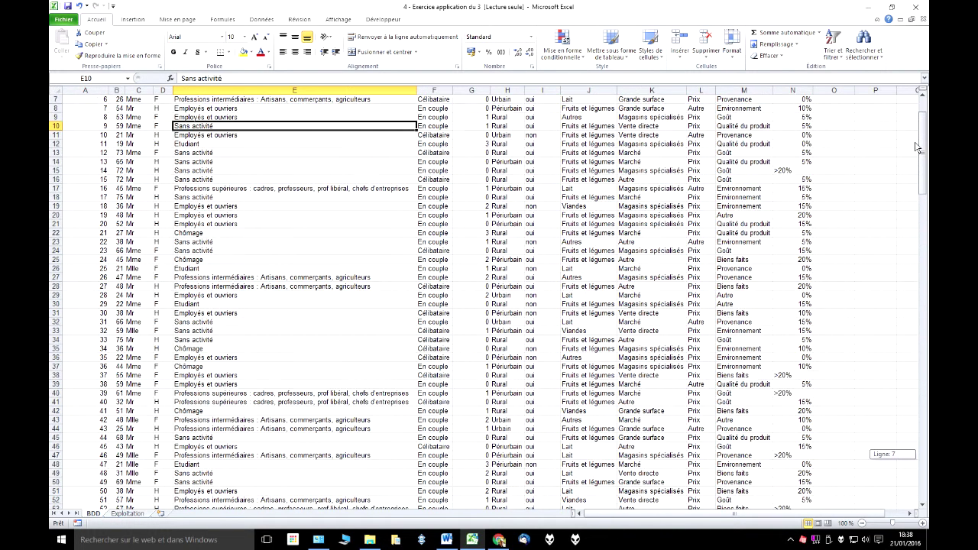
# - On the Exploitation sheet, set Code Interrogation in B5 to 100
pyautogui.click(130, 513)
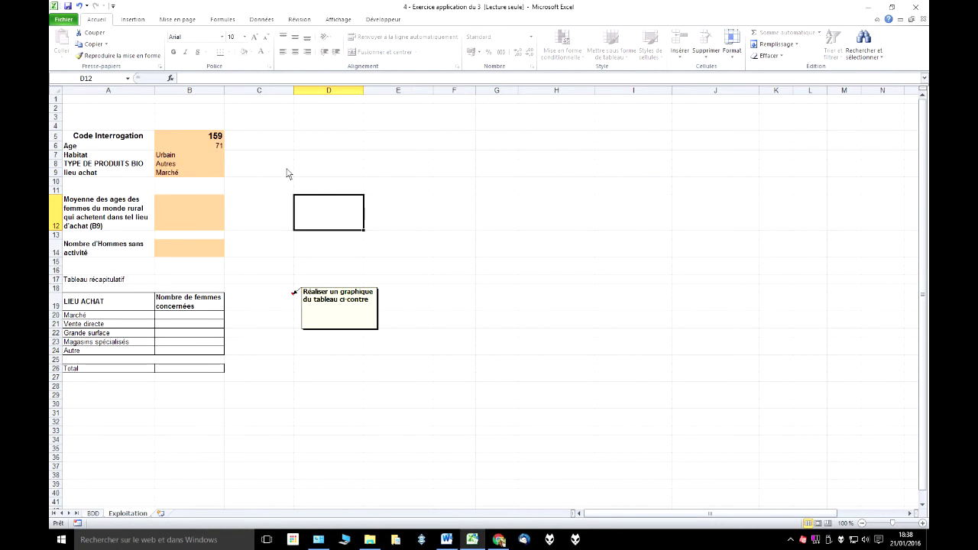
pyautogui.click(198, 139)
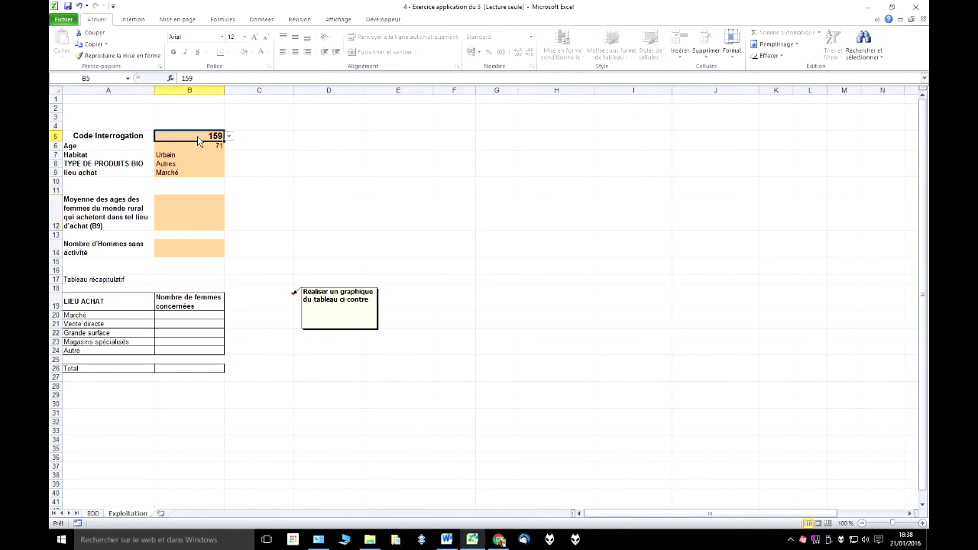
pyautogui.click(228, 136)
pyautogui.moveTo(233, 185); pyautogui.dragTo(233, 151)
pyautogui.click(177, 156)
# - Inspect the RECHERCHEV lookup formula behind the age and read the average-age question in A12
pyautogui.click(219, 149)
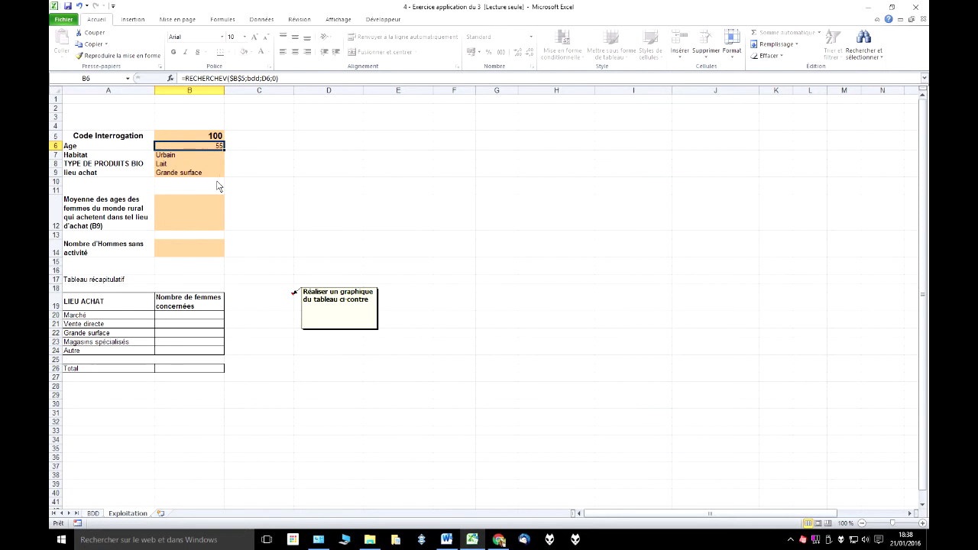
pyautogui.click(278, 183)
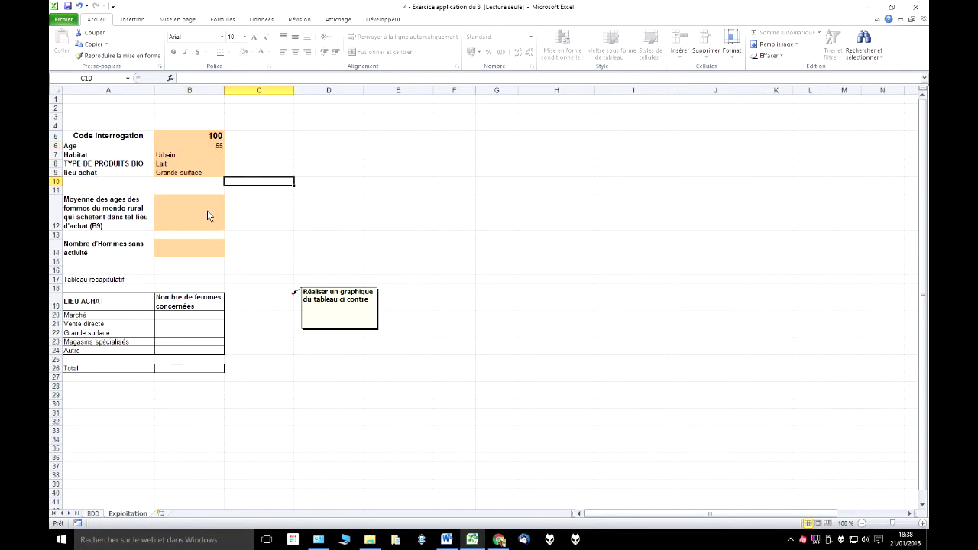
pyautogui.click(117, 216)
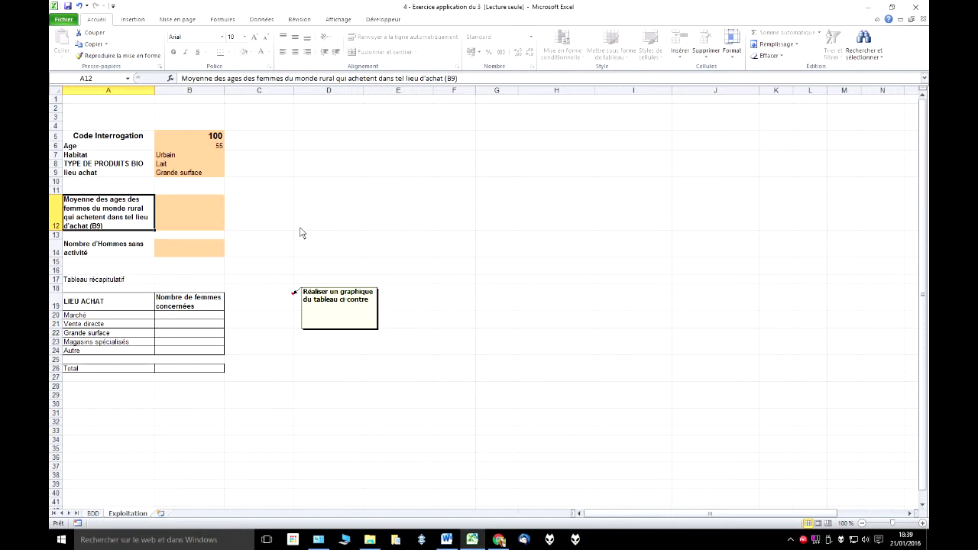
pyautogui.click(182, 175)
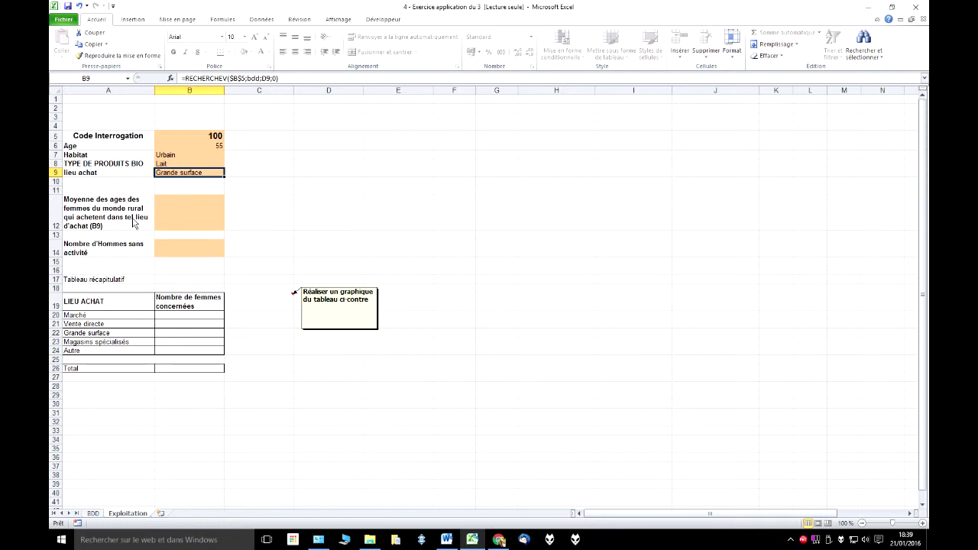
pyautogui.click(323, 219)
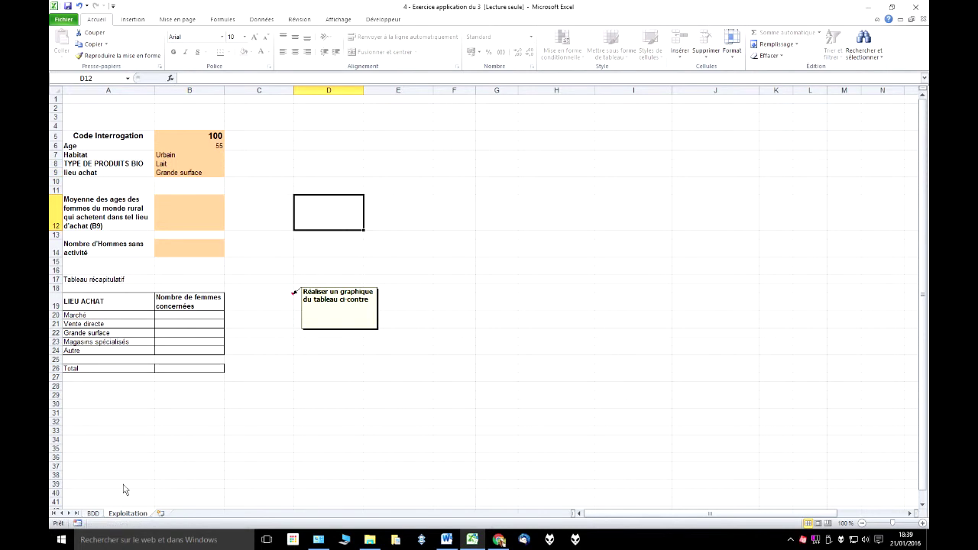
pyautogui.click(93, 514)
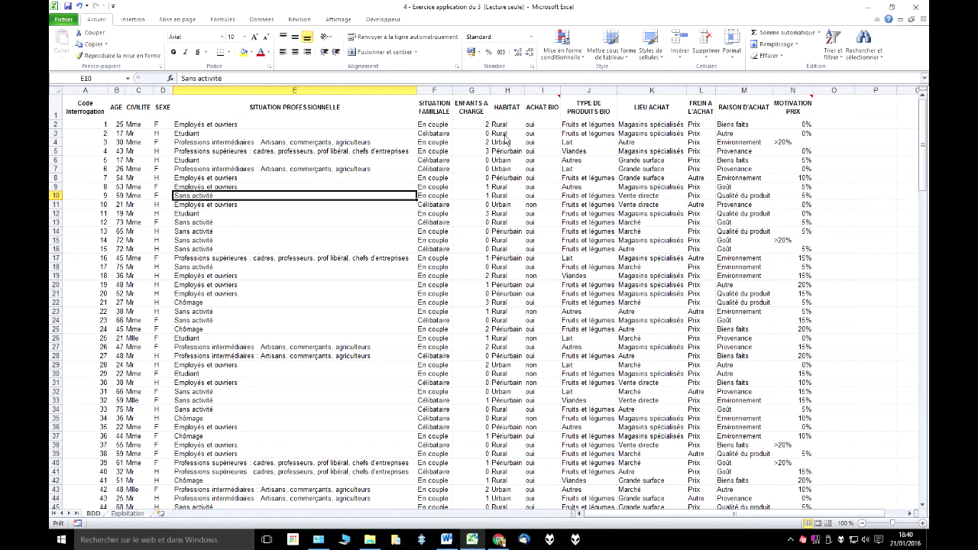
pyautogui.click(130, 514)
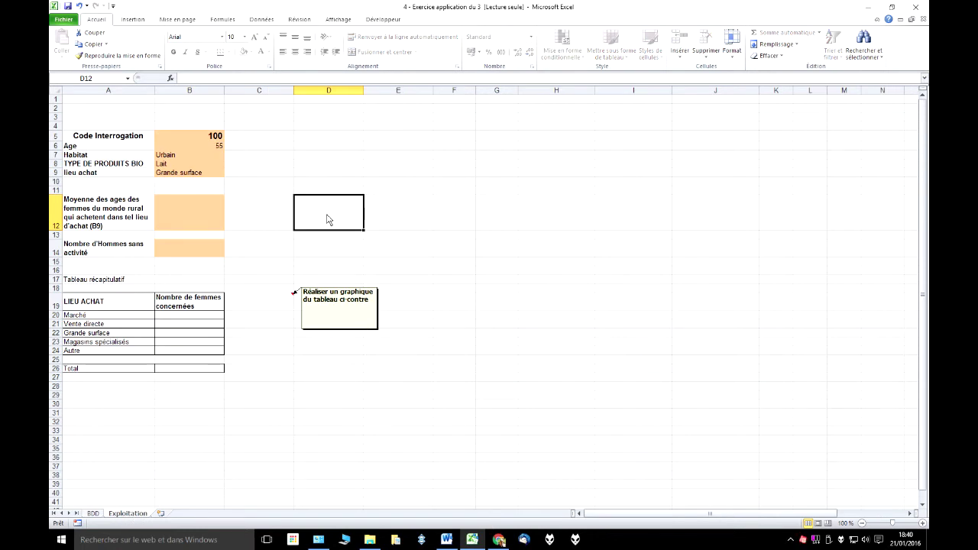
# - Enter 'rural' in D12 and 'F' in E12 as criteria, then select answer cell B12
pyautogui.write('rural')
pyautogui.press('Tab')
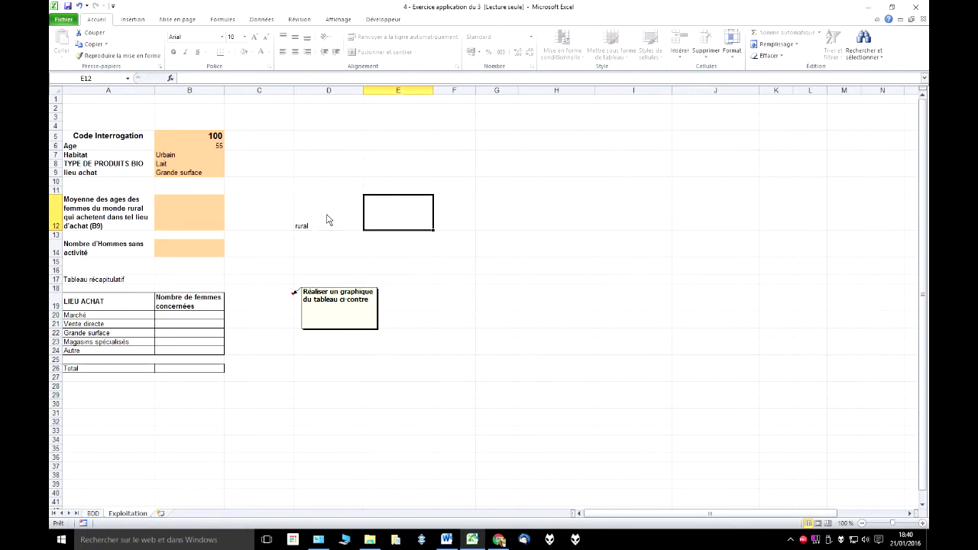
pyautogui.write('F')
pyautogui.press('Return')
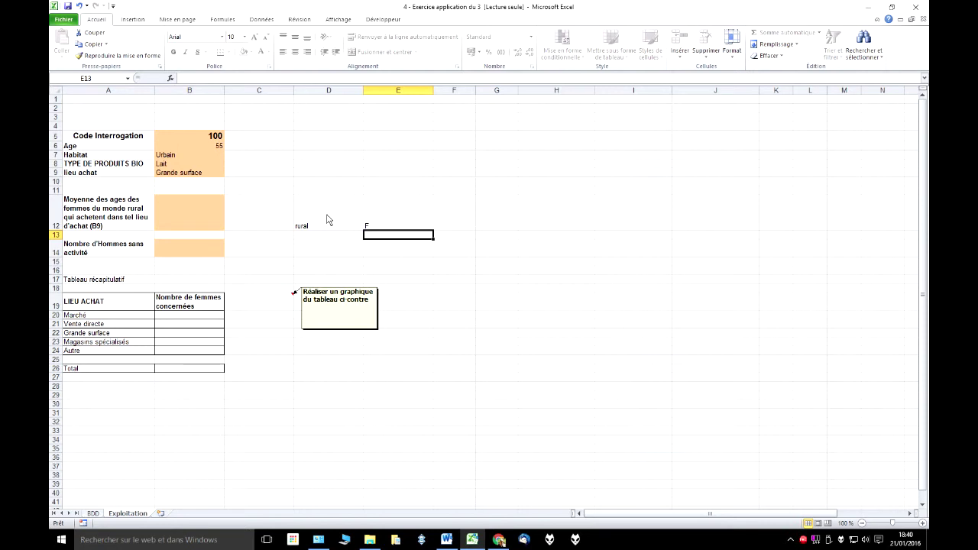
pyautogui.click(208, 174)
pyautogui.click(303, 220)
pyautogui.click(397, 228)
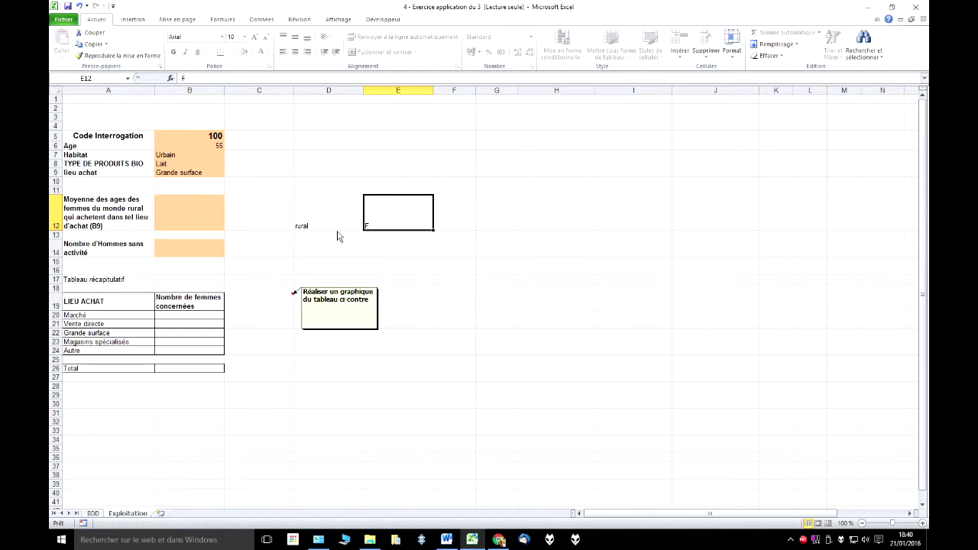
pyautogui.click(188, 223)
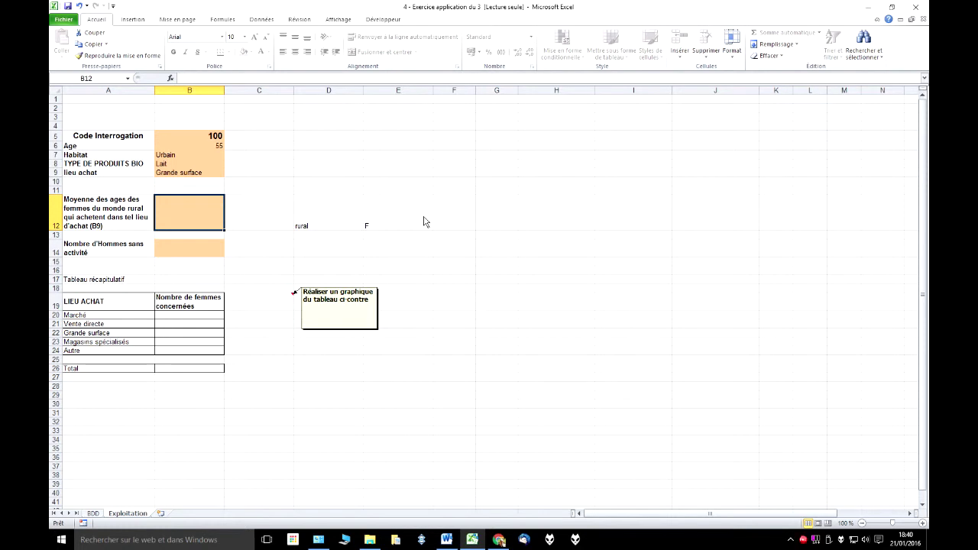
# - Begin =MOYENNE.SI.ENS( in B12, cancel it, and return to the BDD sheet
pyautogui.write('=mo')
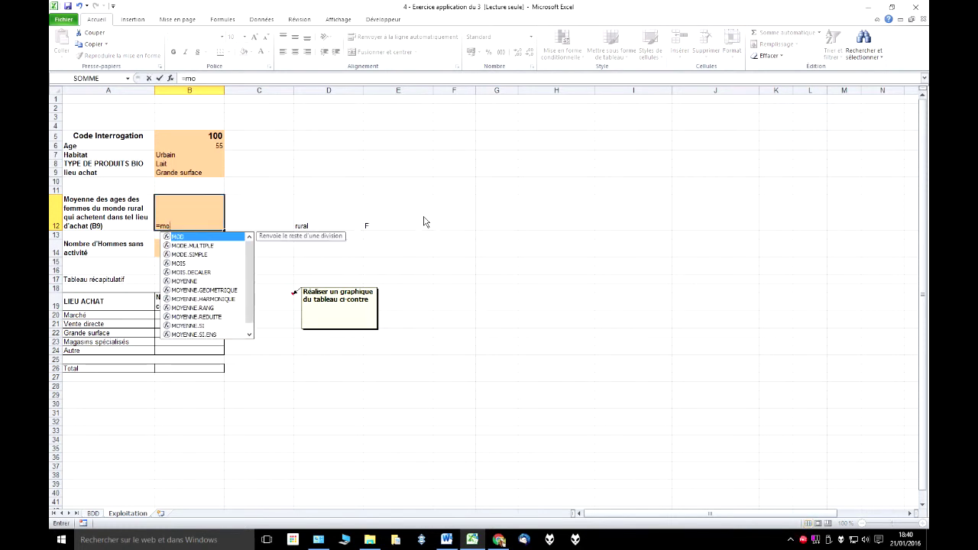
pyautogui.write('yenne')
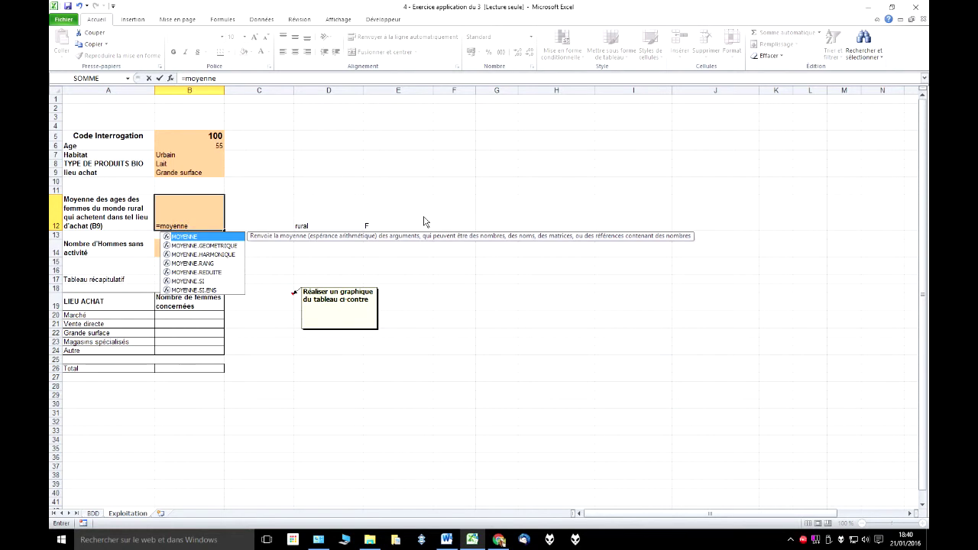
pyautogui.doubleClick(205, 292)
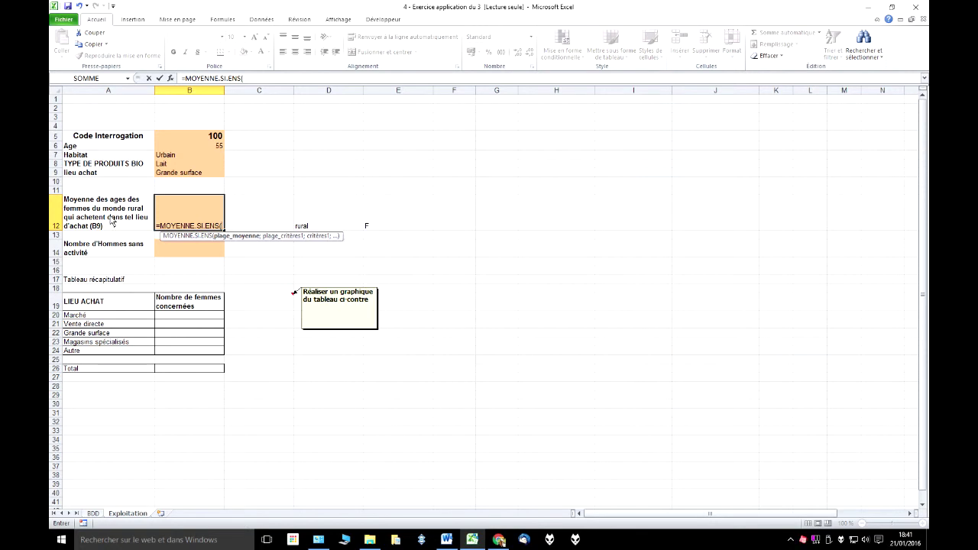
pyautogui.press('Escape')
pyautogui.click(96, 514)
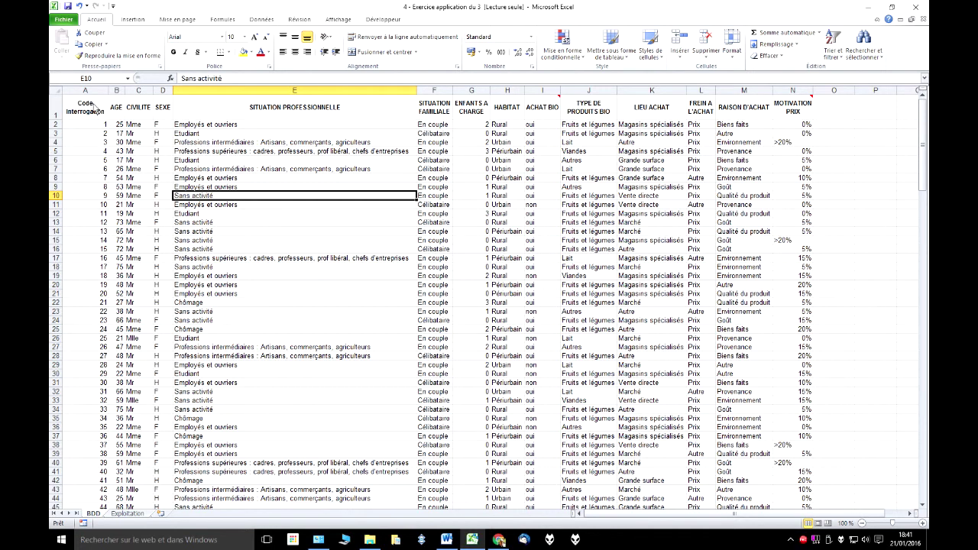
# - Create names for columns A:N from the header row via Formules > Depuis sélection
pyautogui.moveTo(85, 91); pyautogui.dragTo(782, 118)
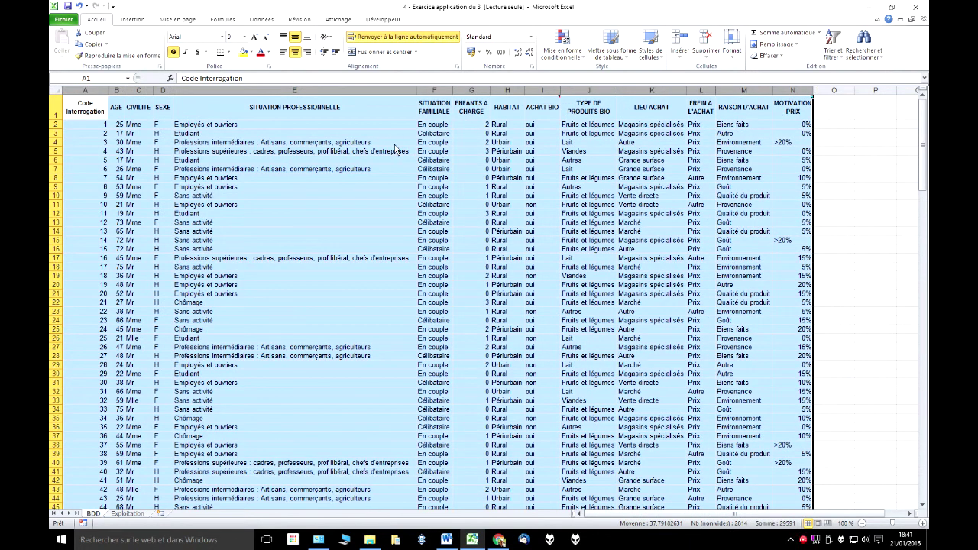
pyautogui.click(222, 20)
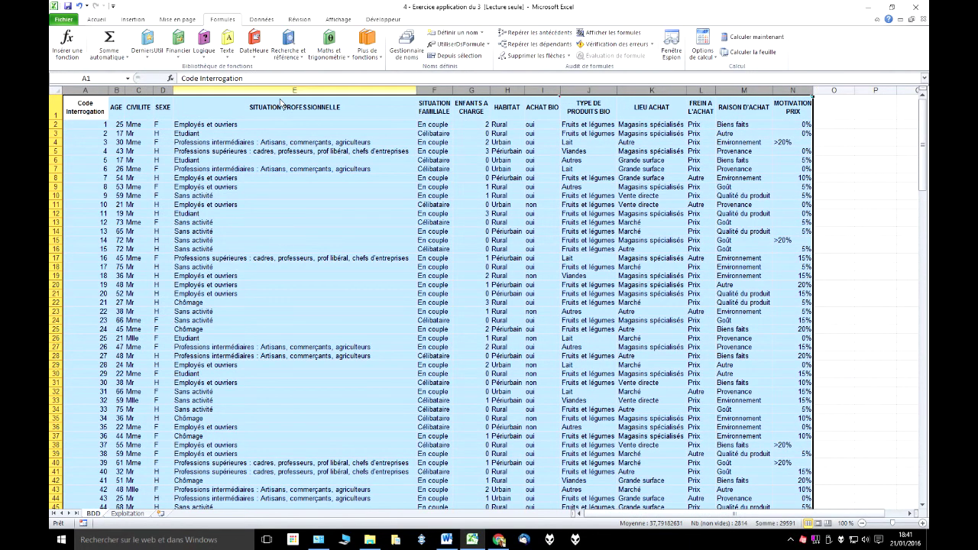
pyautogui.click(459, 56)
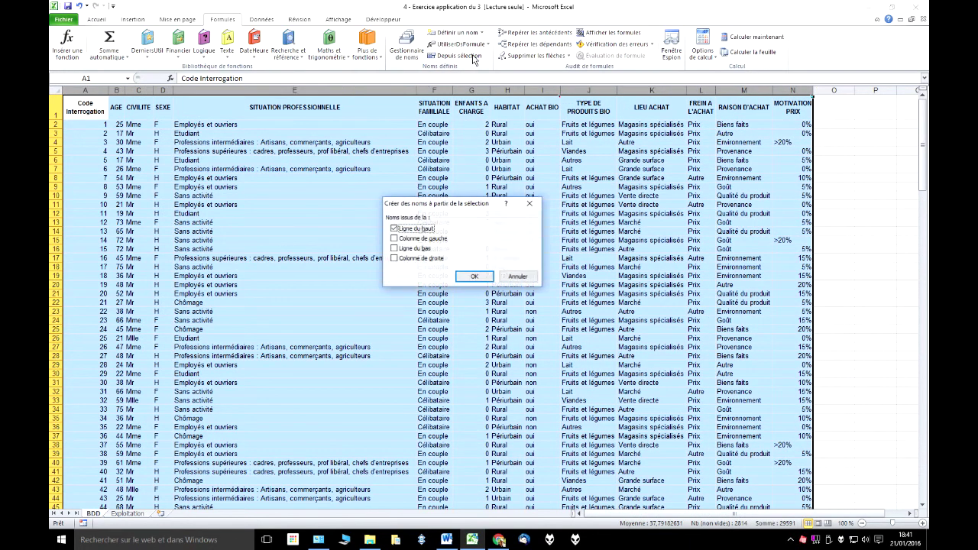
pyautogui.click(392, 228)
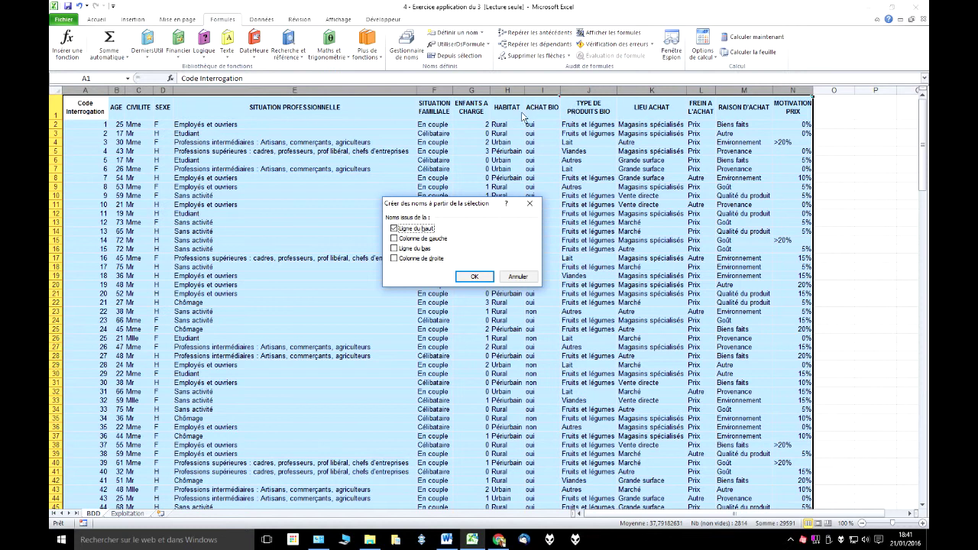
pyautogui.click(472, 277)
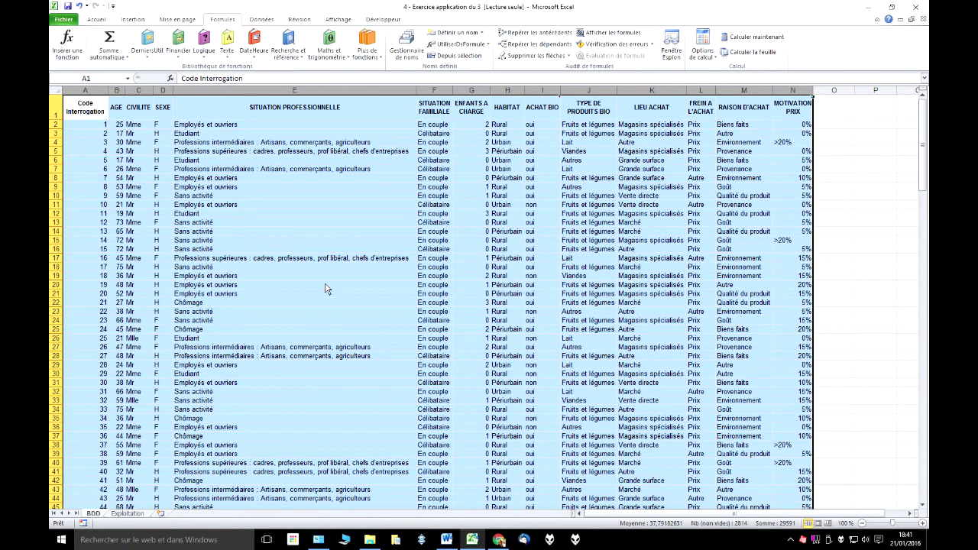
# - Verify the HABITAT named range from the Name Box list, then return to Exploitation
pyautogui.click(130, 178)
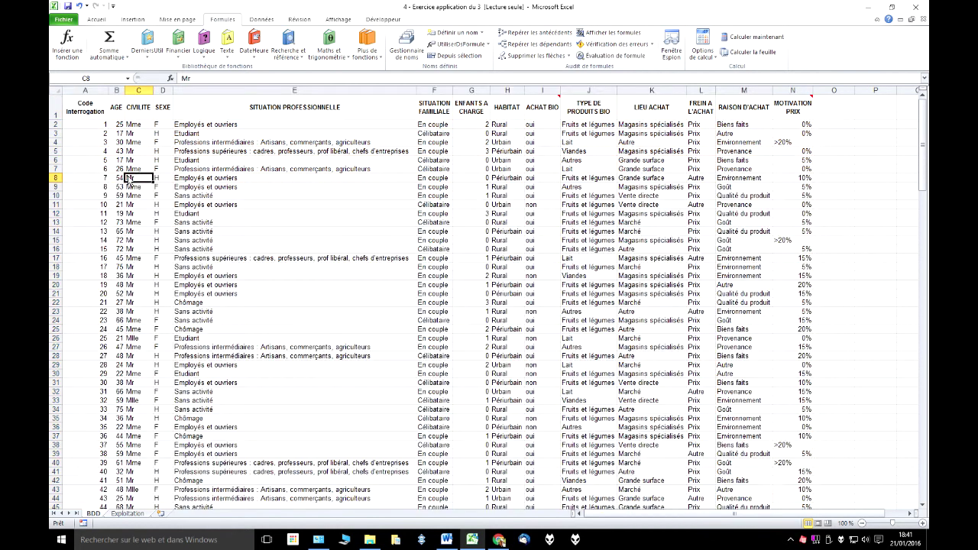
pyautogui.click(129, 79)
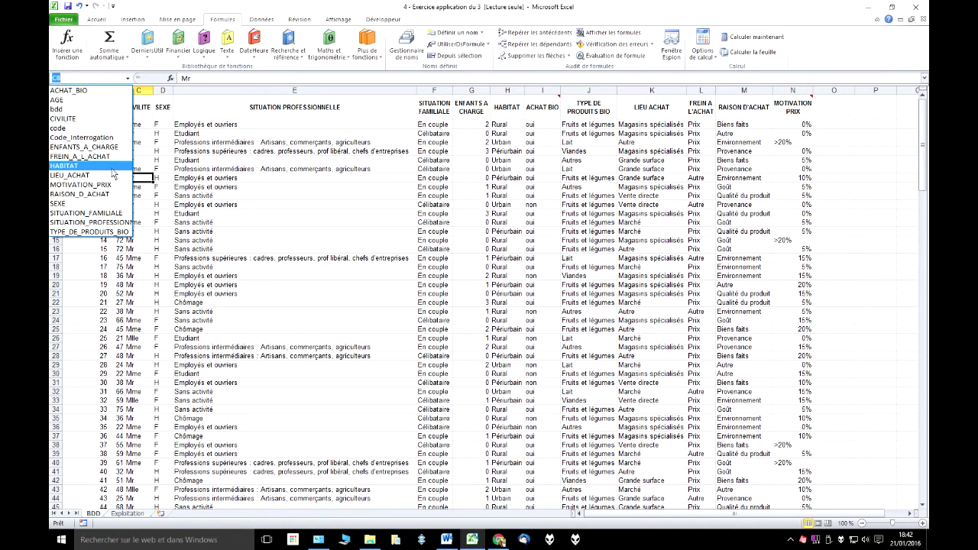
pyautogui.click(86, 168)
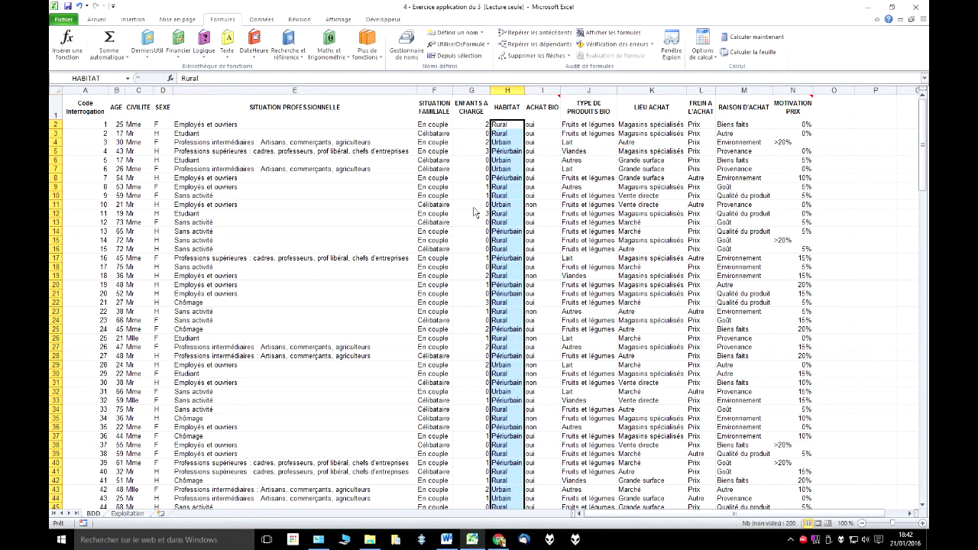
pyautogui.click(128, 515)
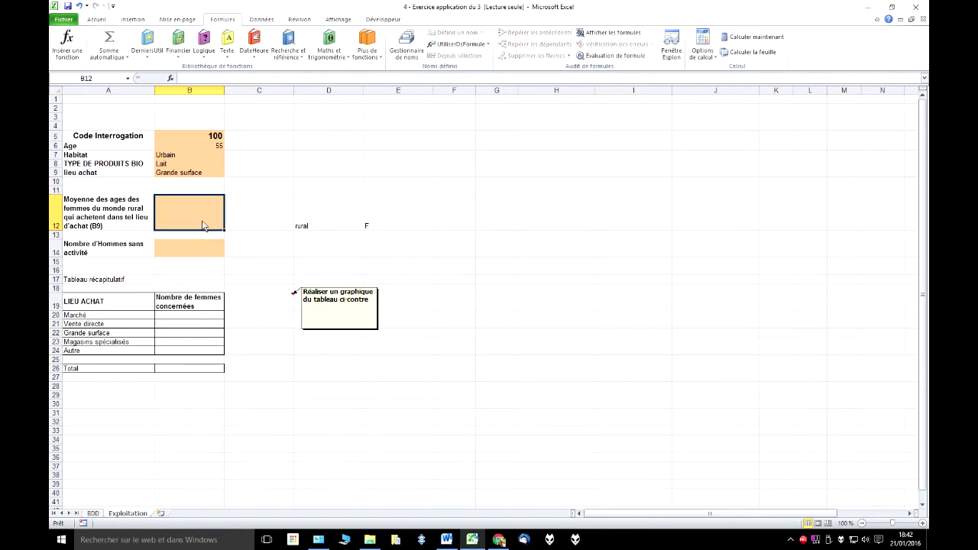
# - Start =MOYENNE.SI.ENS(AGE; in B12, pasting AGE from the named-range list
pyautogui.write('=')
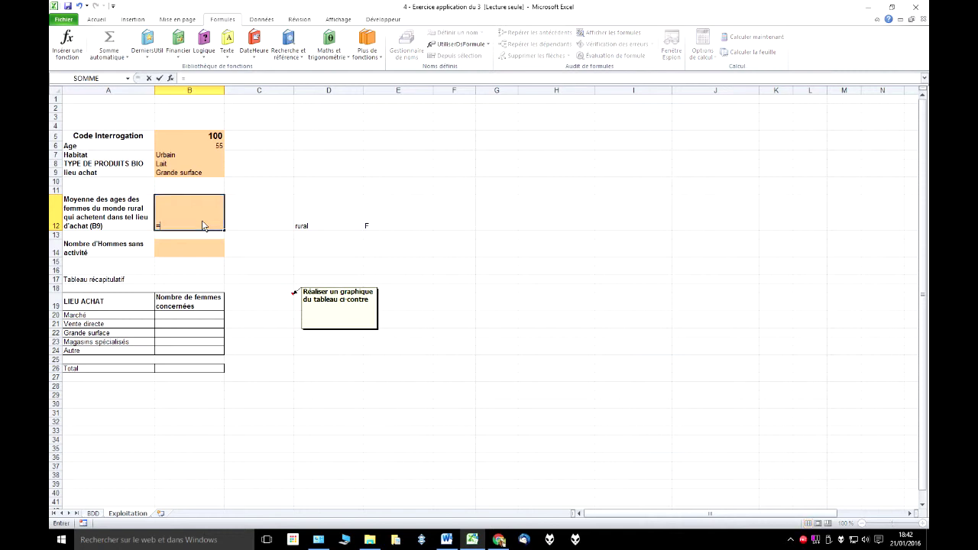
pyautogui.write('moyenne')
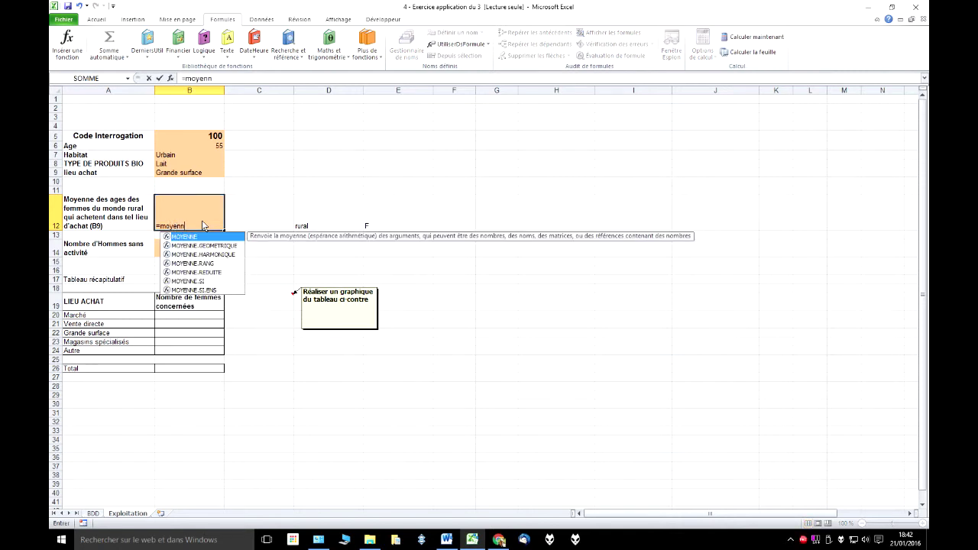
pyautogui.doubleClick(217, 290)
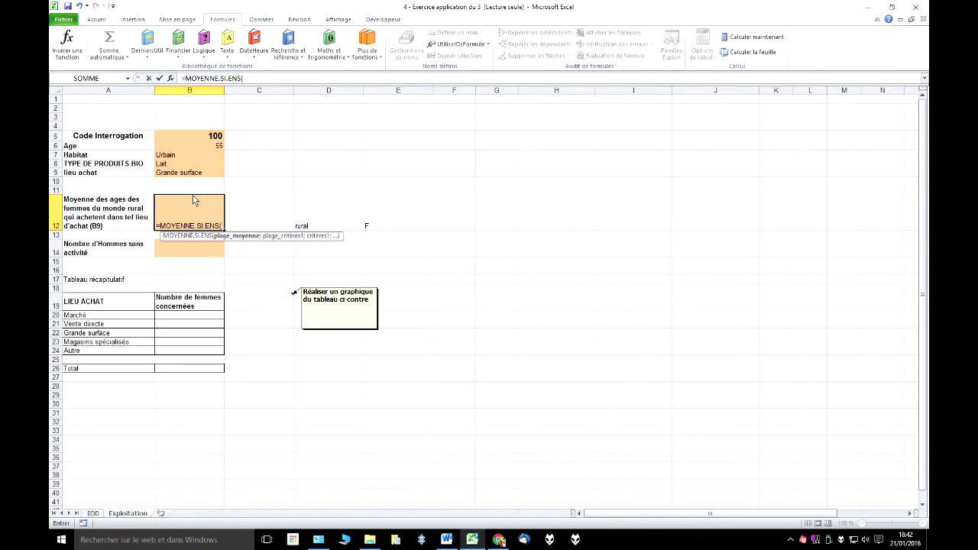
pyautogui.press('F3')
pyautogui.click(405, 227)
pyautogui.doubleClick(406, 227)
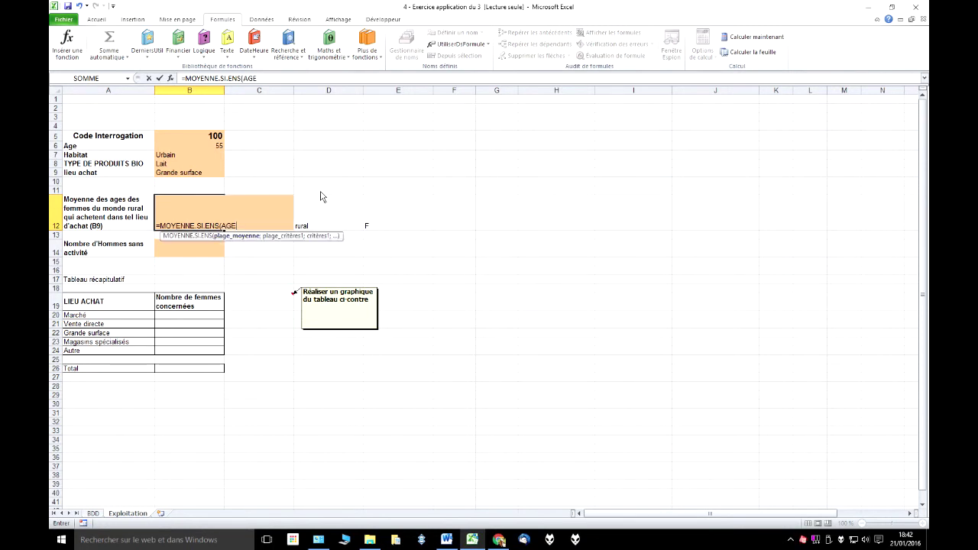
pyautogui.write(';')
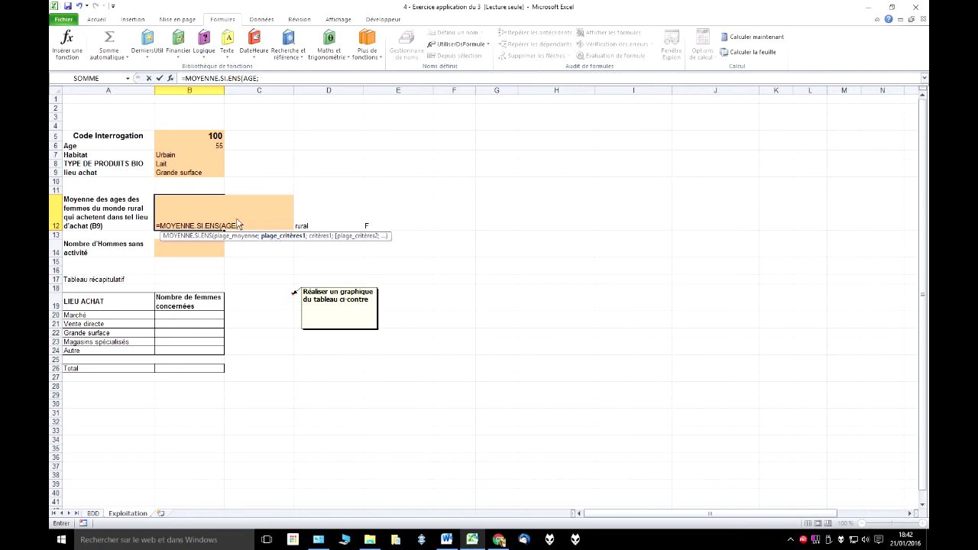
pyautogui.press('F3')
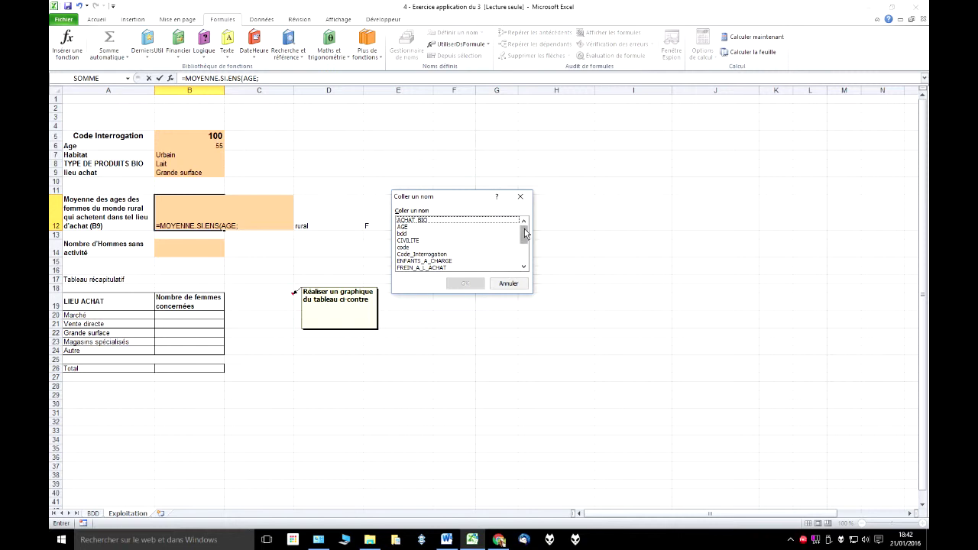
# - Add LIEU_ACHAT as the first criteria range with B9 as its criterion
pyautogui.click(524, 267)
pyautogui.click(523, 267)
pyautogui.click(524, 266)
pyautogui.click(523, 267)
pyautogui.click(523, 267)
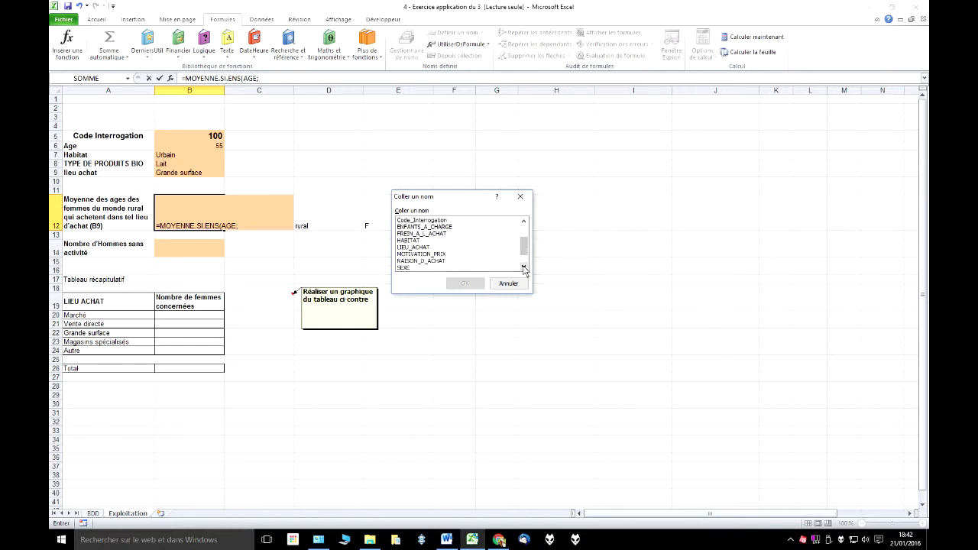
pyautogui.click(524, 266)
pyautogui.click(524, 267)
pyautogui.click(413, 234)
pyautogui.click(465, 284)
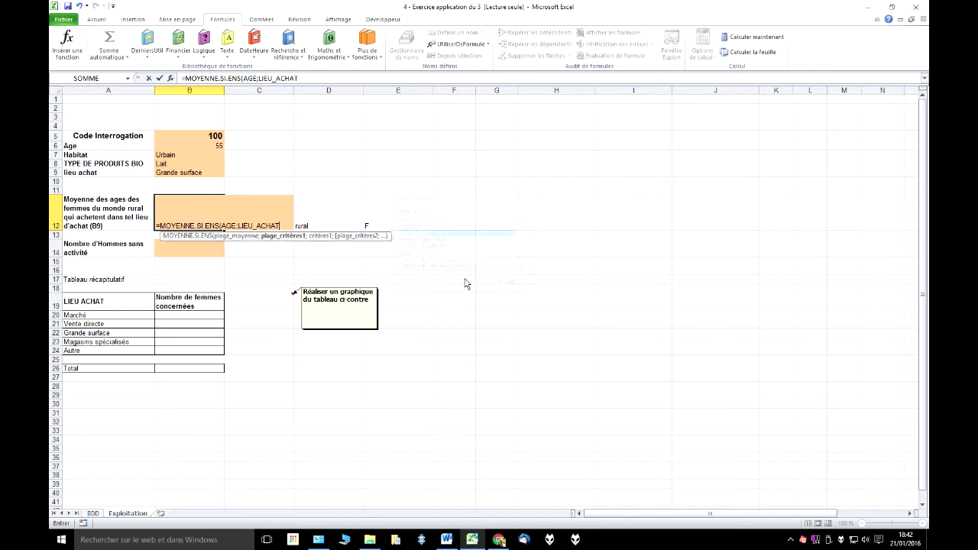
pyautogui.write(';')
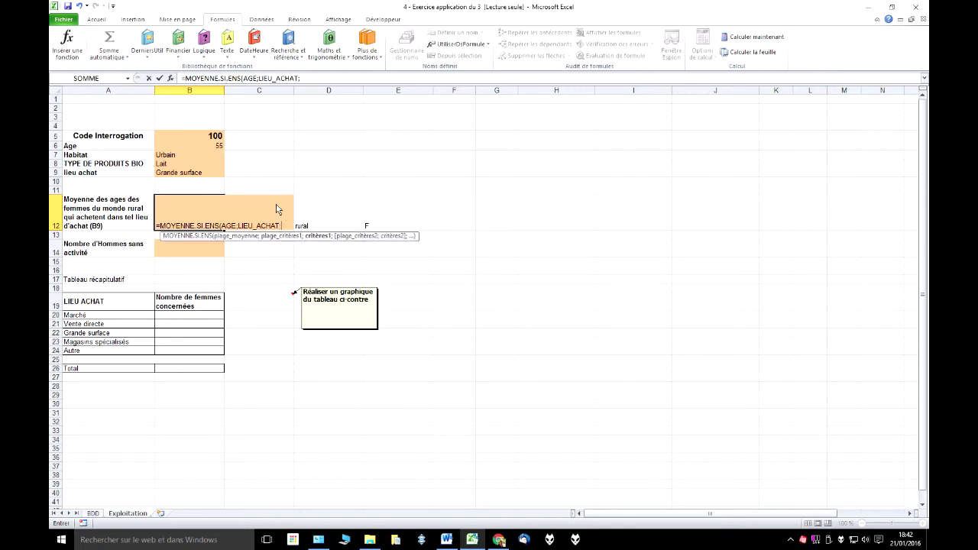
pyautogui.click(198, 173)
pyautogui.write(';')
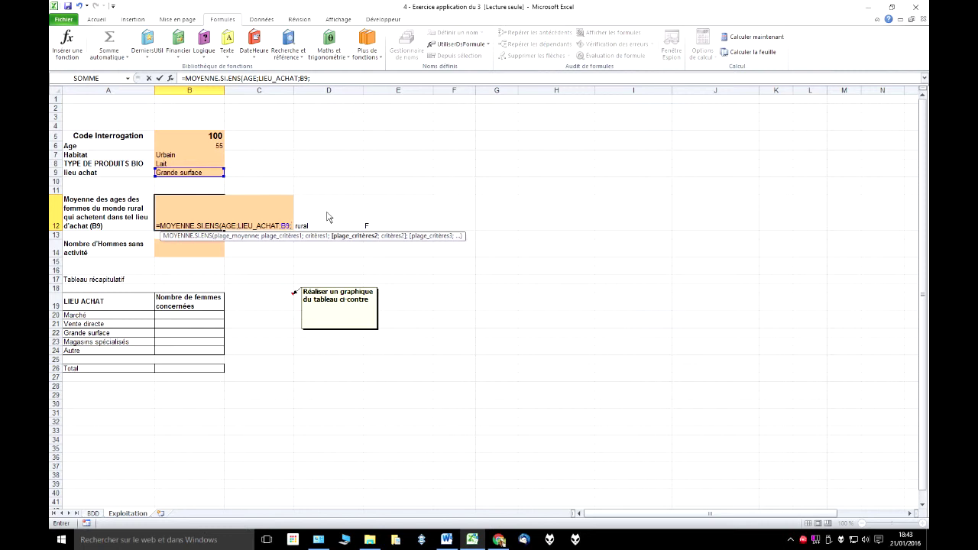
# - Add HABITAT as the second criteria range with D12 as its criterion
pyautogui.press('F3')
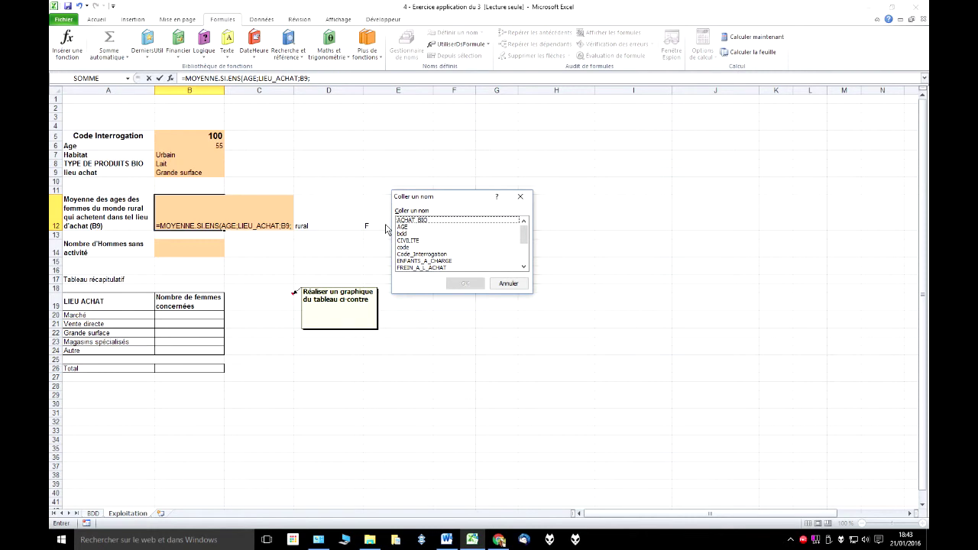
pyautogui.click(525, 267)
pyautogui.click(525, 267)
pyautogui.click(525, 268)
pyautogui.click(525, 268)
pyautogui.click(525, 267)
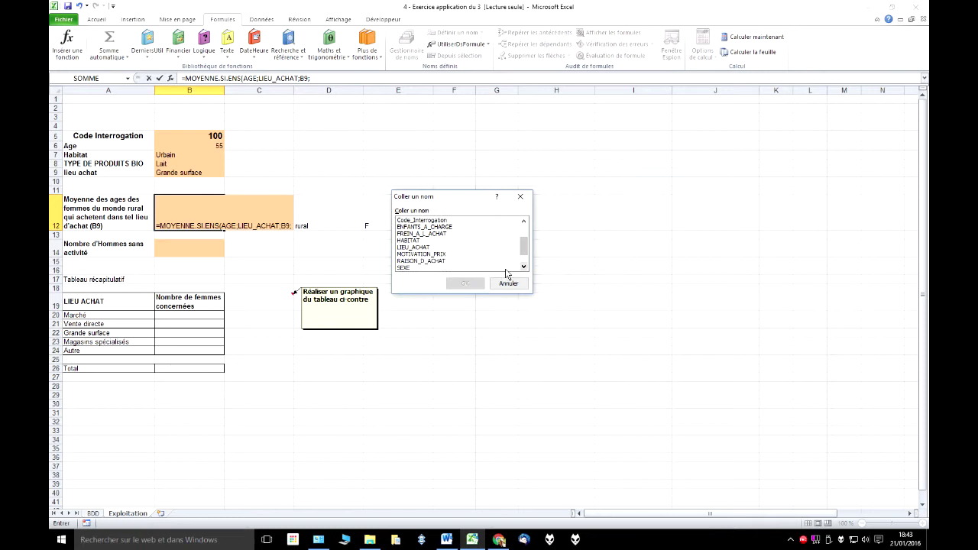
pyautogui.click(419, 240)
pyautogui.click(465, 284)
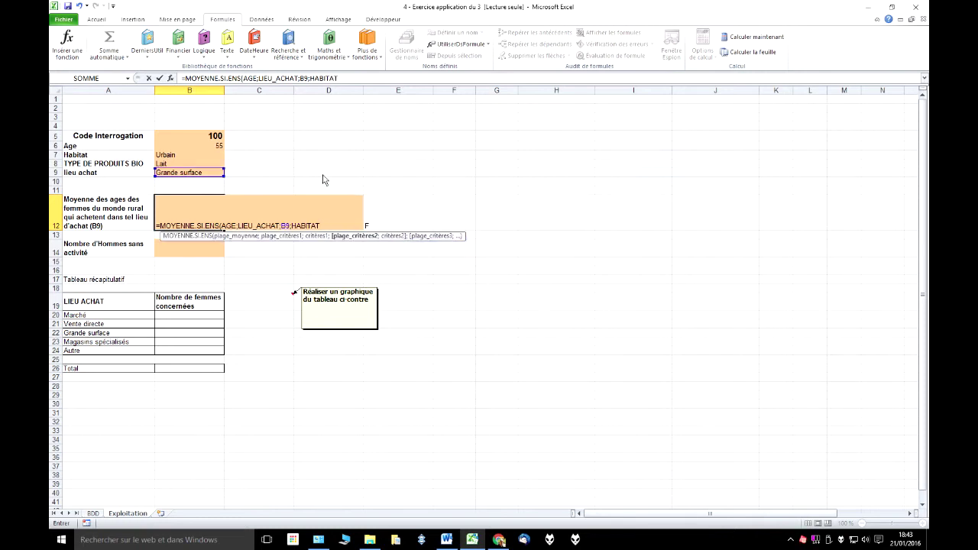
pyautogui.write(';')
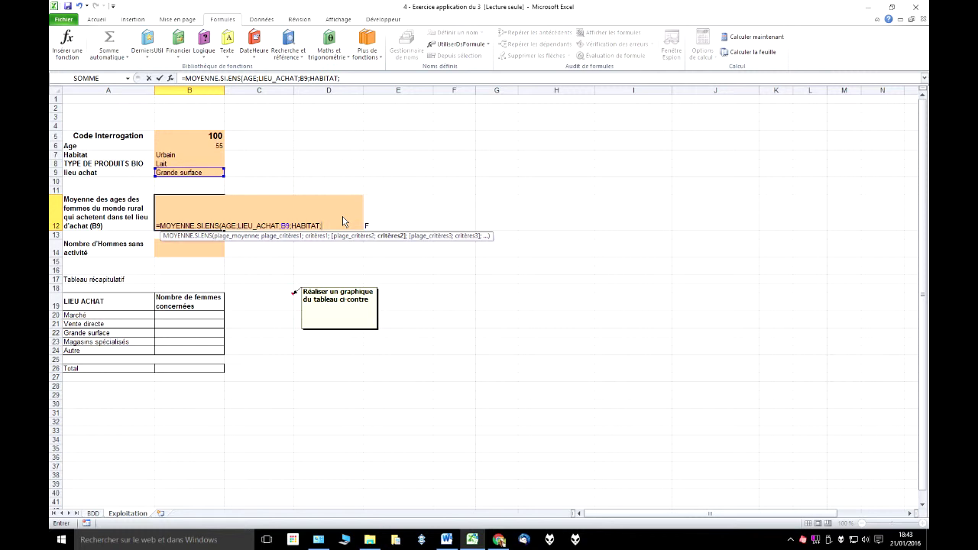
pyautogui.click(395, 217)
pyautogui.press('Left')
pyautogui.write(';')
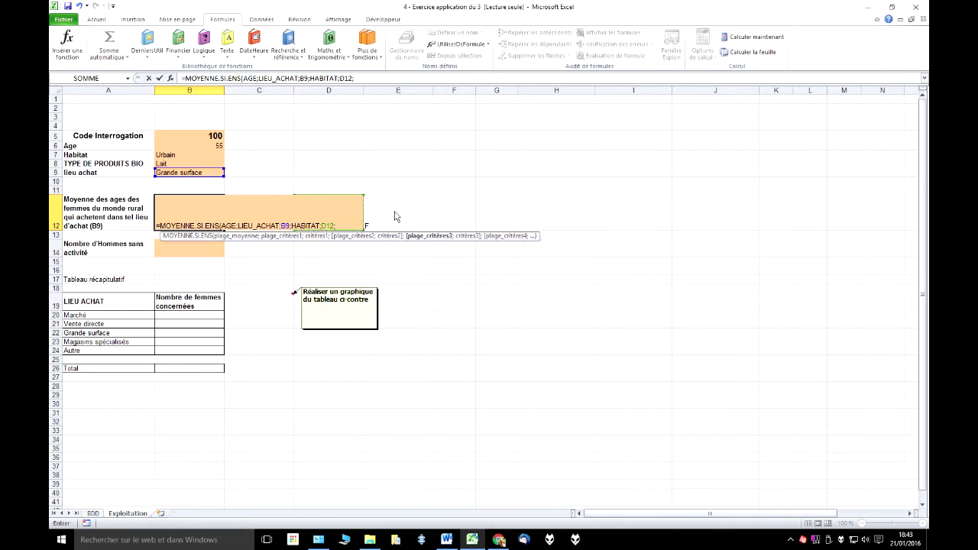
# - Add SEXE with criterion E12 and close the formula's parenthesis
pyautogui.press('F3')
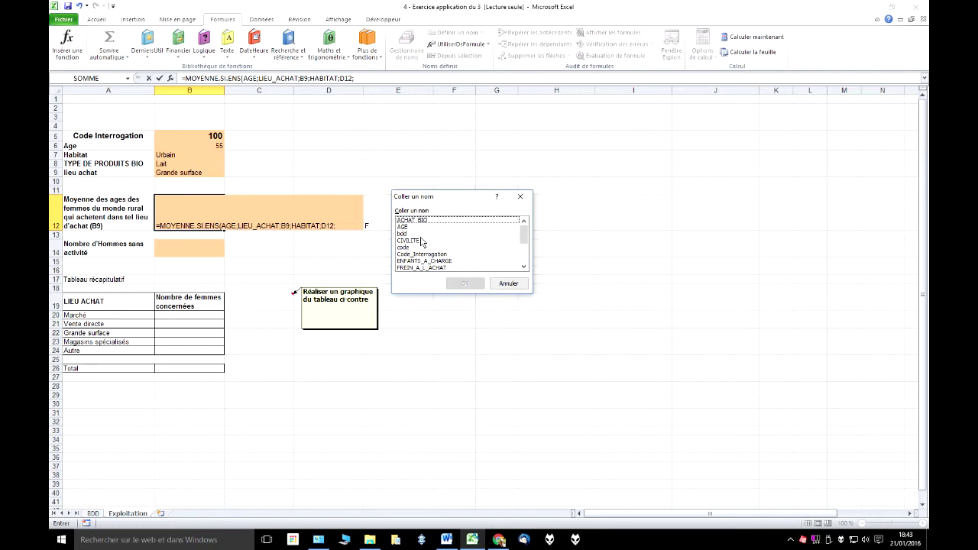
pyautogui.moveTo(523, 230); pyautogui.dragTo(523, 252)
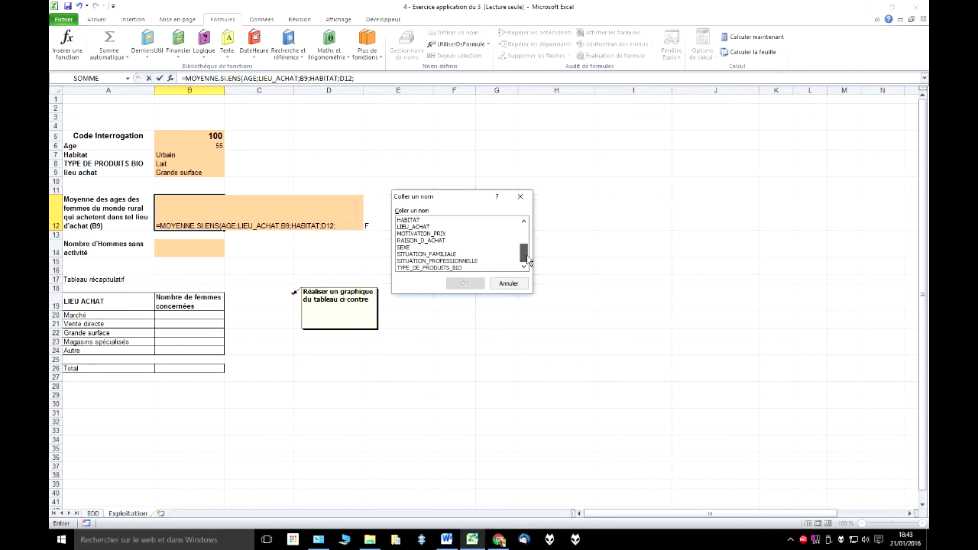
pyautogui.doubleClick(409, 247)
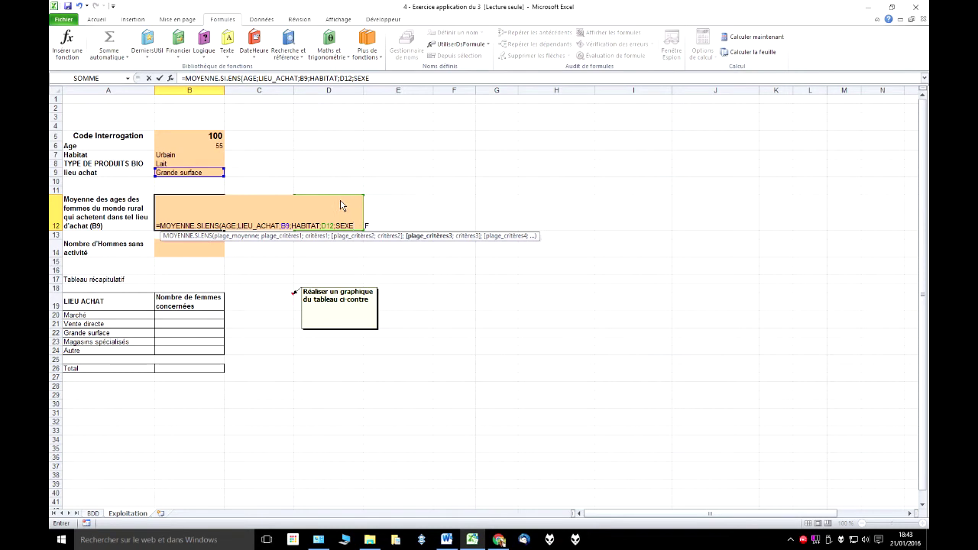
pyautogui.write(';')
pyautogui.click(411, 214)
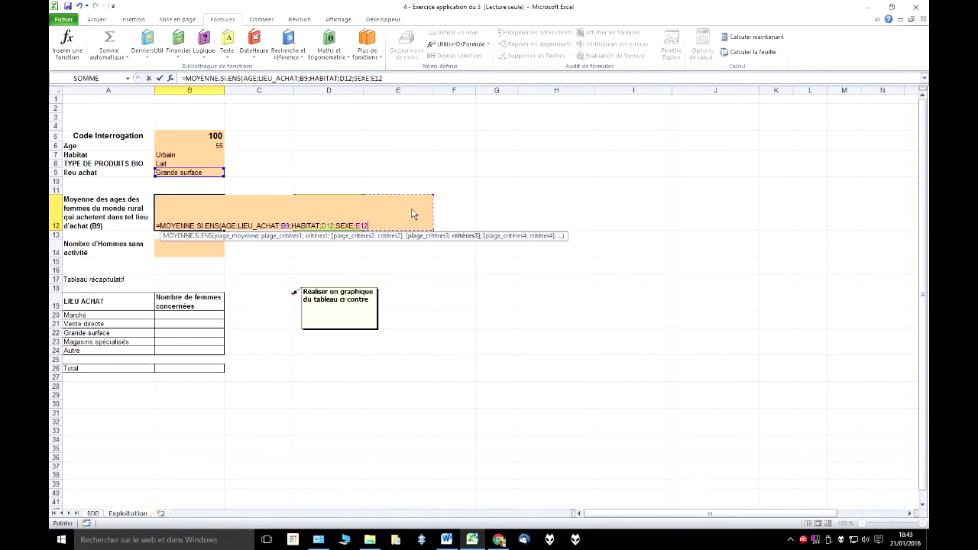
pyautogui.write(')')
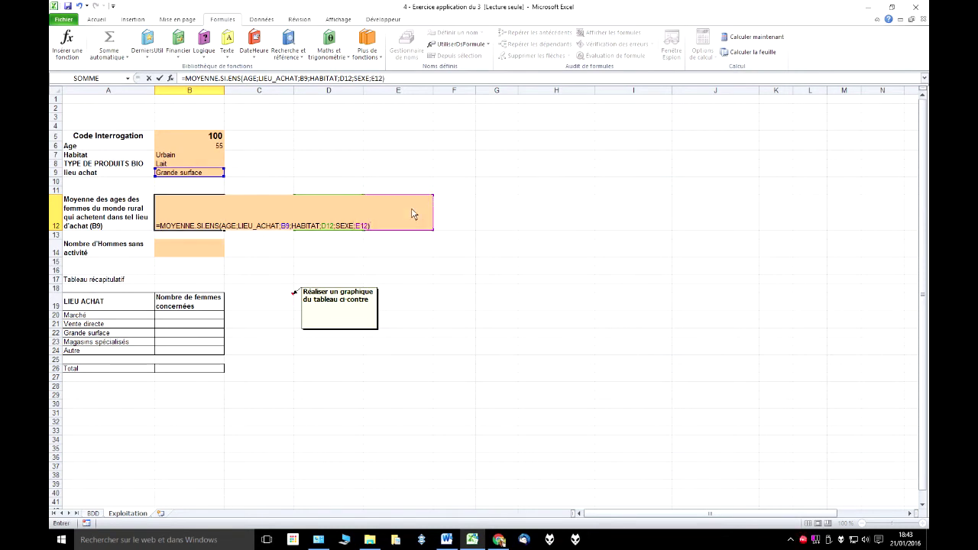
# - Review each argument in the tooltip and enter the formula, giving an average age of 56.7
pyautogui.click(235, 228)
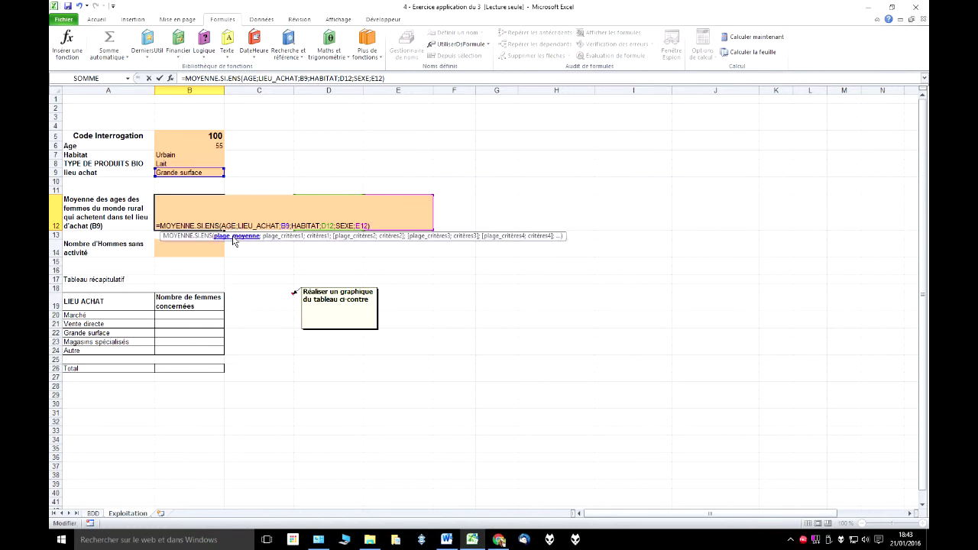
pyautogui.click(235, 242)
pyautogui.click(280, 240)
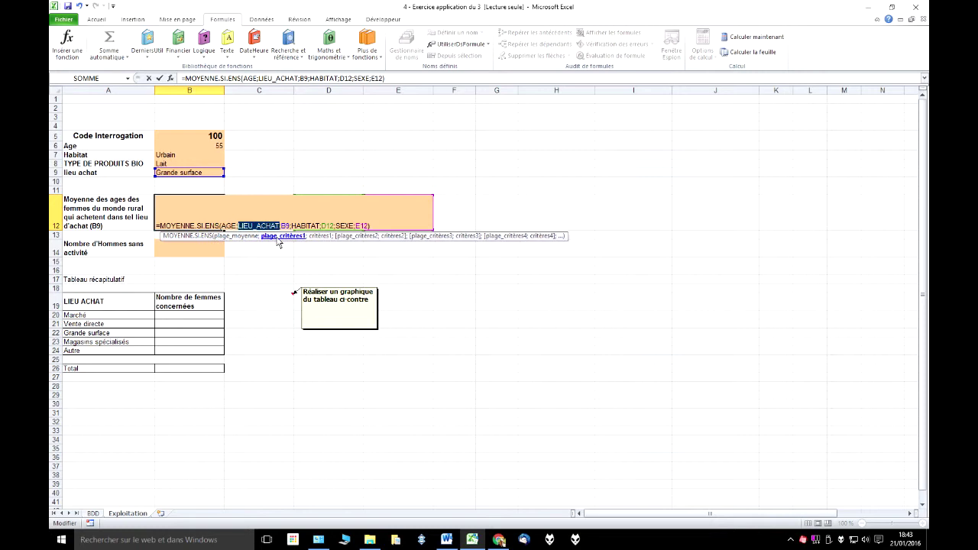
pyautogui.click(320, 237)
pyautogui.click(356, 237)
pyautogui.click(391, 237)
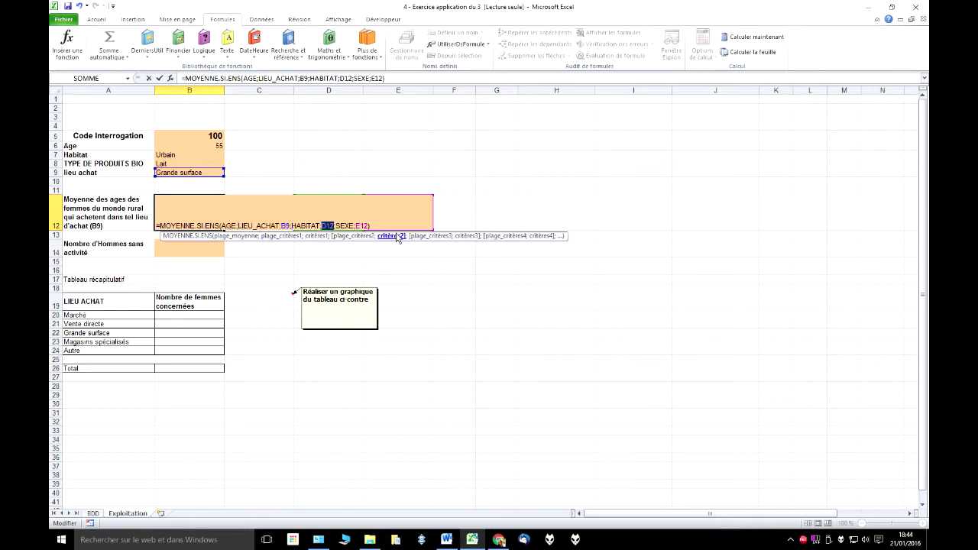
pyautogui.click(432, 237)
pyautogui.click(466, 237)
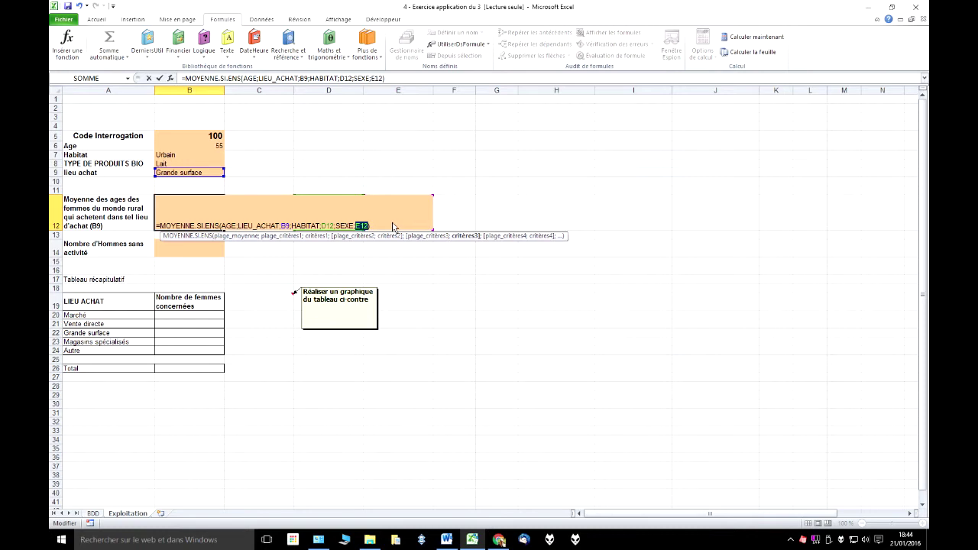
pyautogui.press('Return')
pyautogui.click(198, 216)
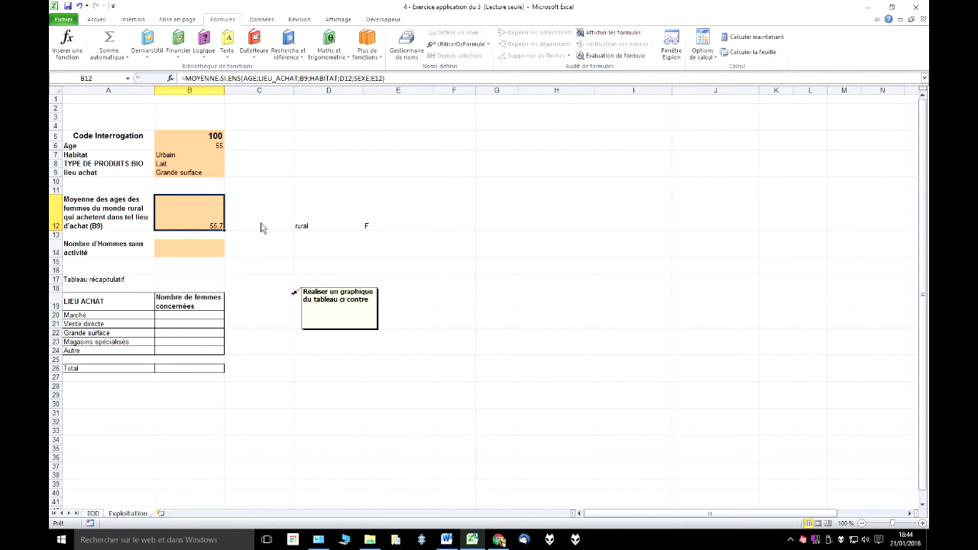
# - Pick interview code 40 in B5, so B12's average recalculates to 49.3
pyautogui.click(218, 137)
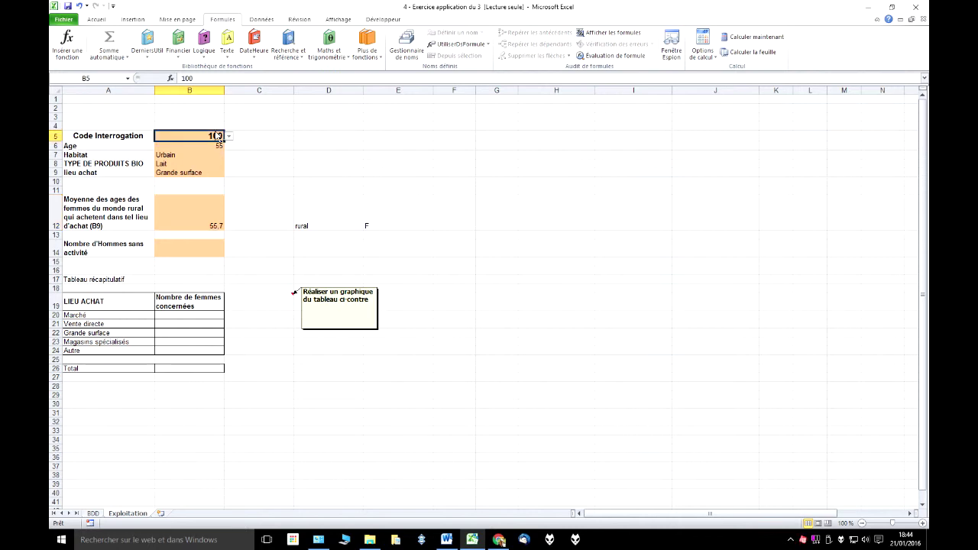
pyautogui.click(228, 136)
pyautogui.scroll(2, 229, 175)
pyautogui.moveTo(231, 167); pyautogui.dragTo(231, 157)
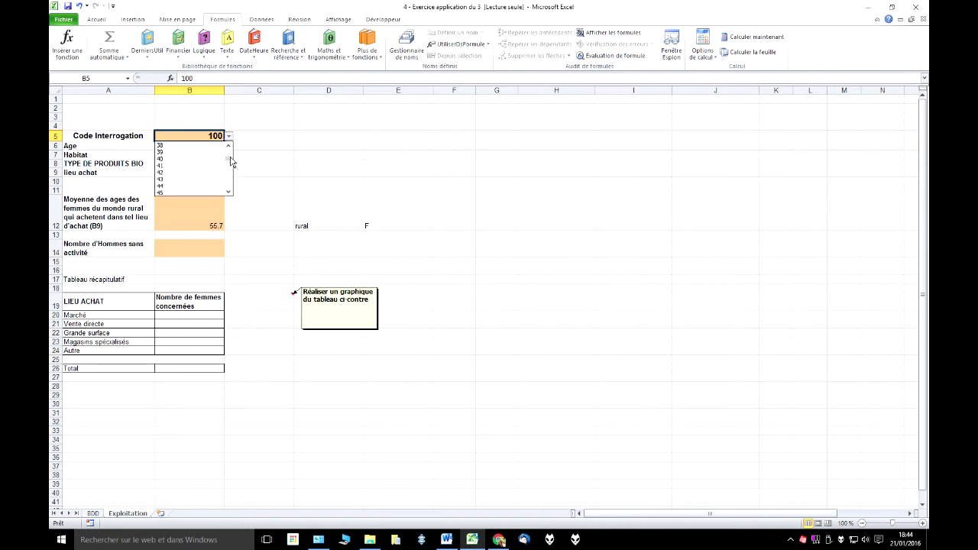
pyautogui.click(209, 162)
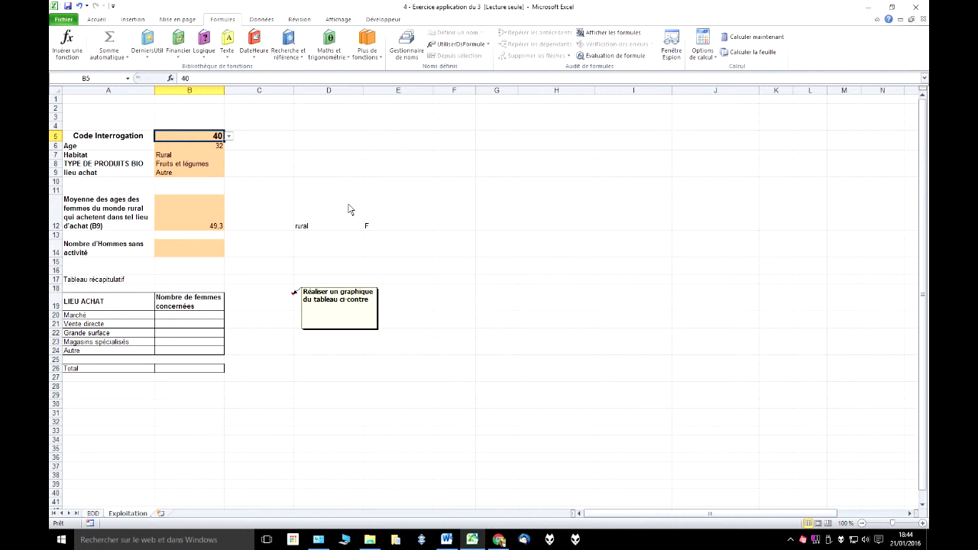
pyautogui.click(396, 221)
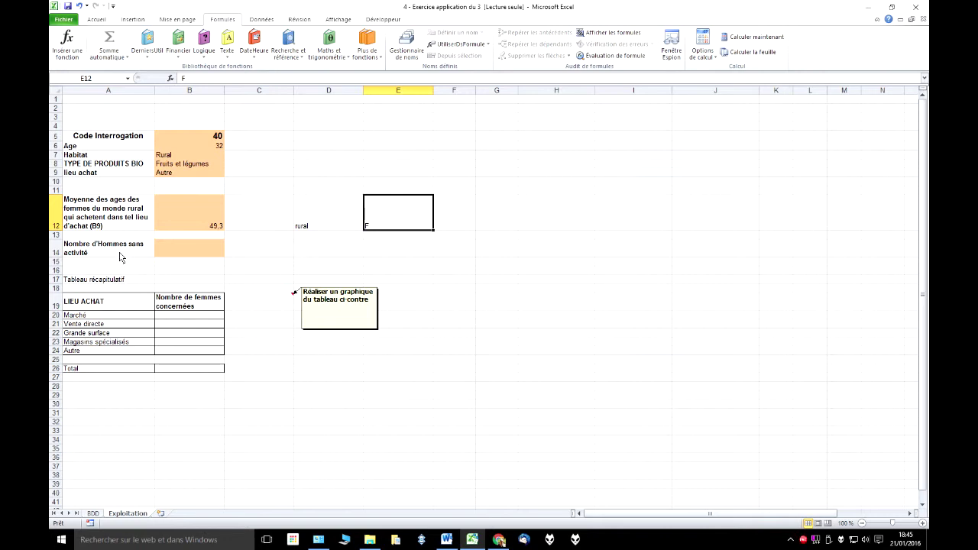
# - Enter H in D14 as the sex criterion
pyautogui.click(323, 249)
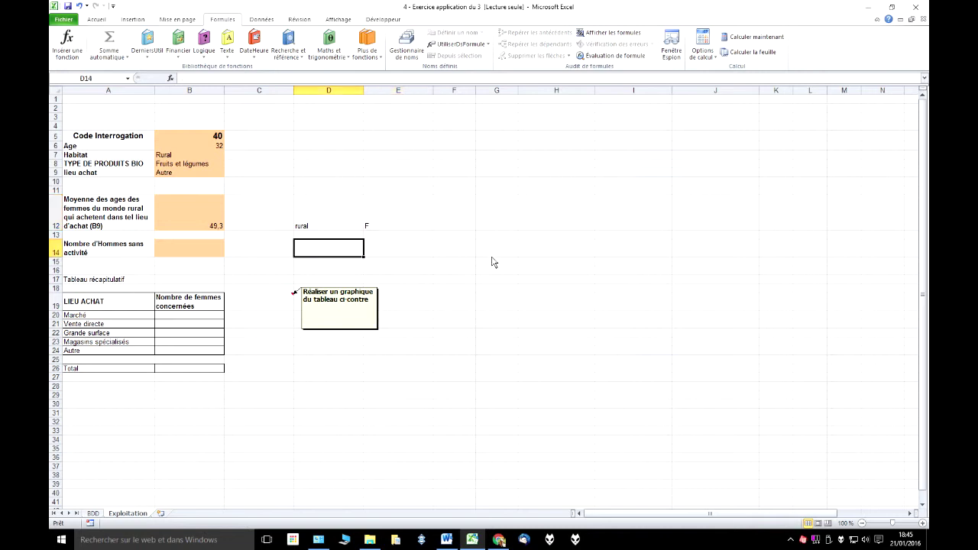
pyautogui.write('H')
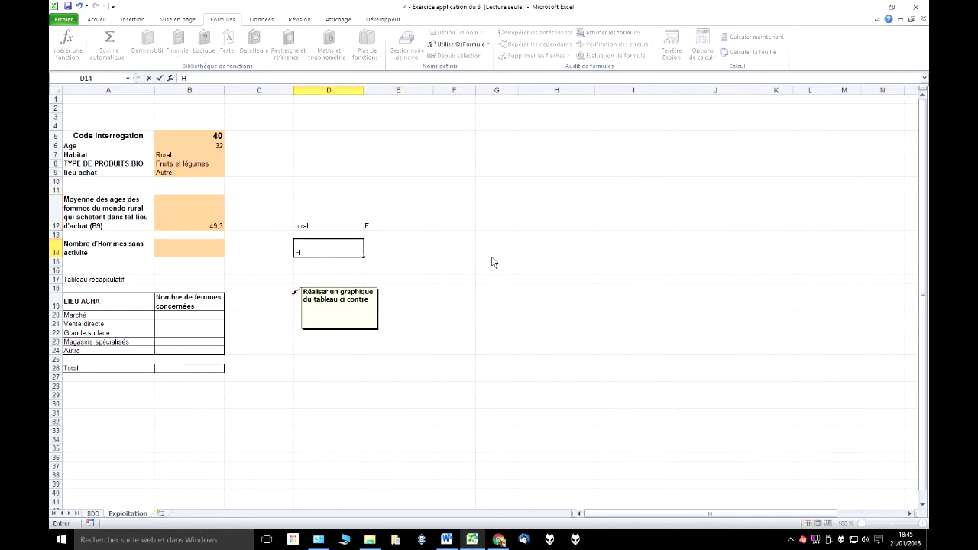
pyautogui.click(390, 253)
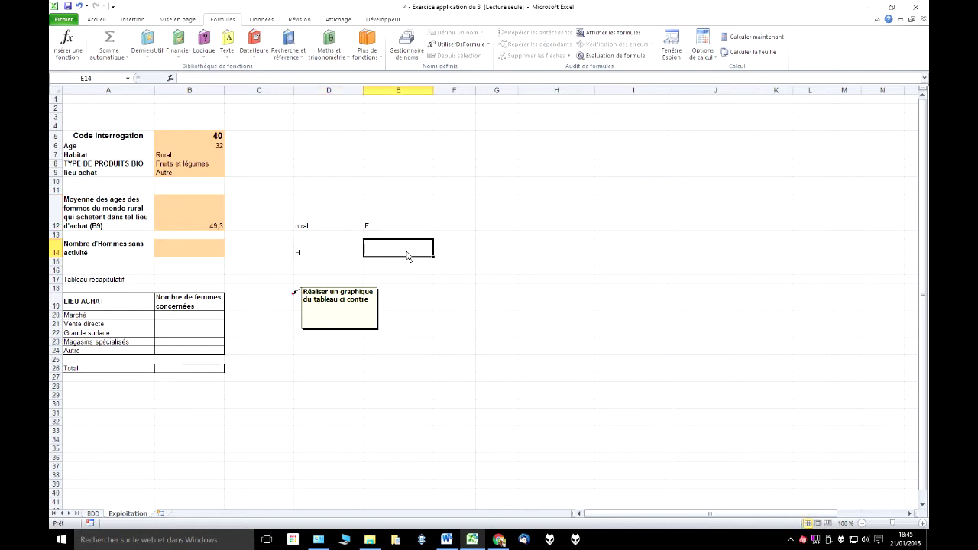
# - Copy 'Sans activité' from BDD cell E23 into Exploitation cell E14
pyautogui.click(93, 513)
pyautogui.click(266, 305)
pyautogui.click(229, 312)
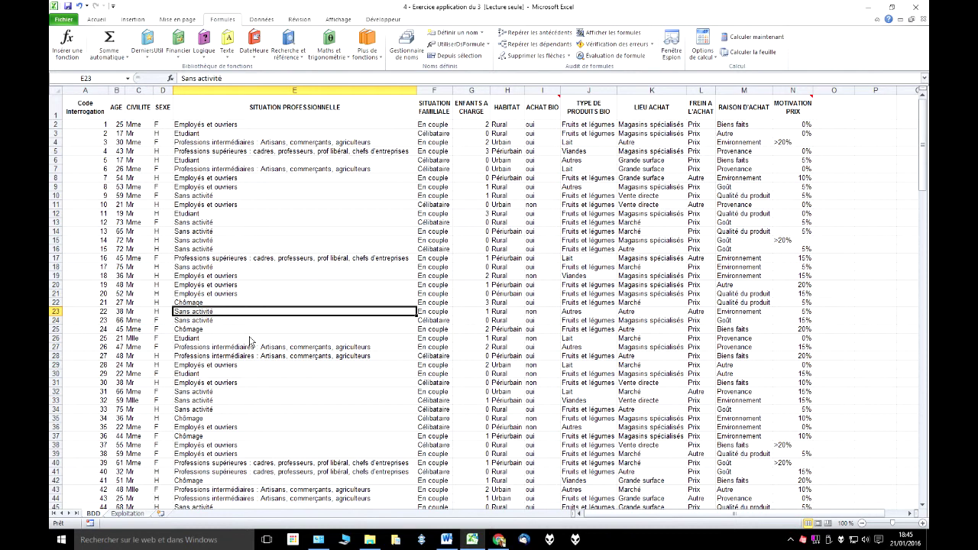
pyautogui.hotkey('ctrl', 'c')
pyautogui.click(128, 514)
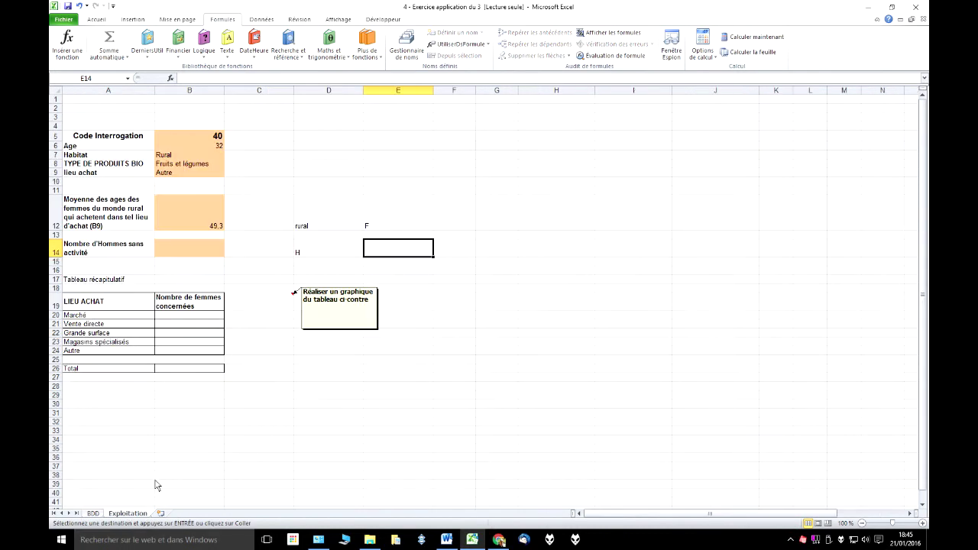
pyautogui.hotkey('ctrl', 'v')
# - Begin a count formula with =nb in B14
pyautogui.click(331, 258)
pyautogui.click(204, 255)
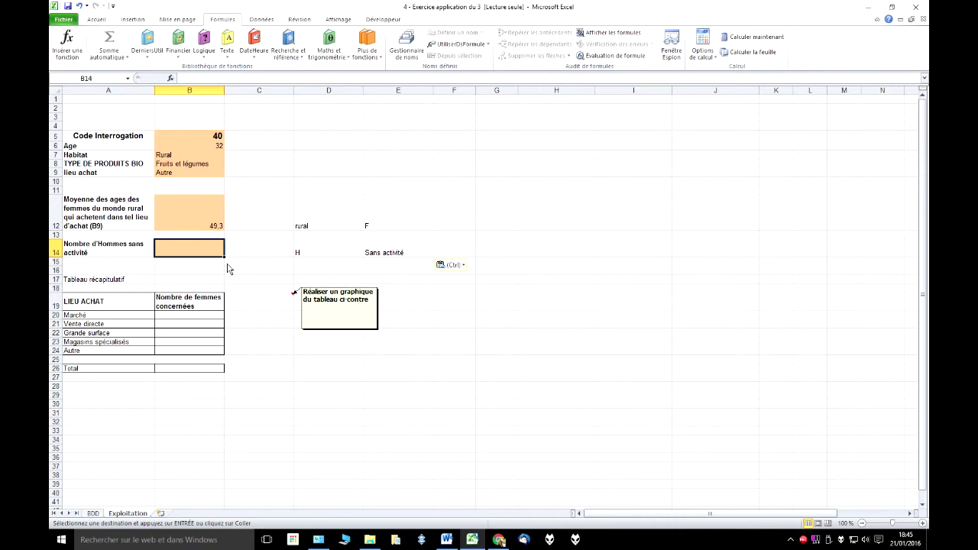
pyautogui.write('=nb')
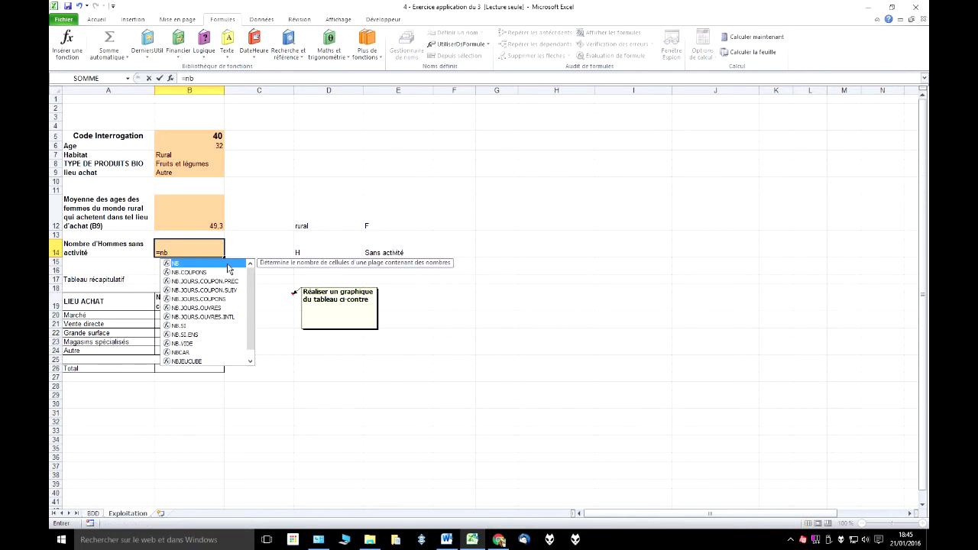
# - Insert NB.SI.ENS with SEXE as the first range and D14 as its criterion
pyautogui.doubleClick(197, 336)
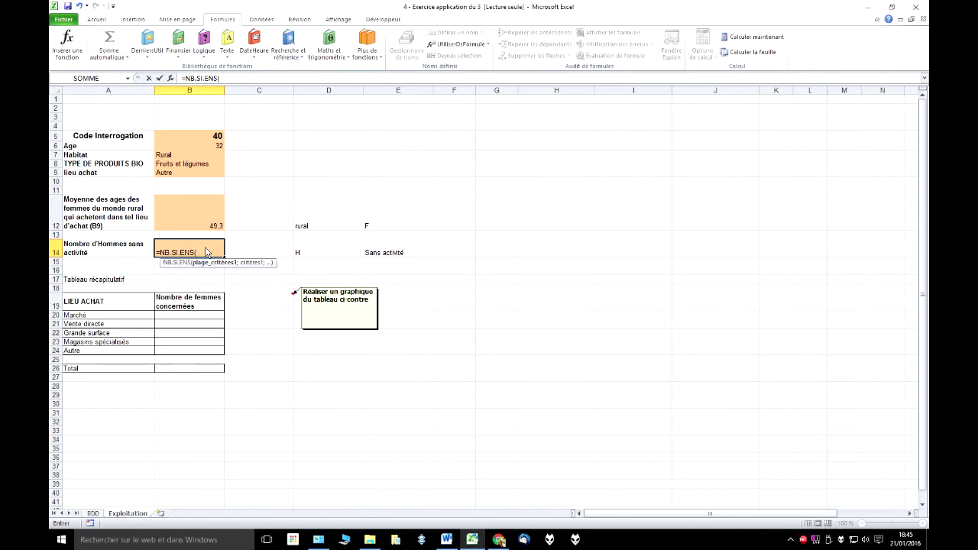
pyautogui.press('F3')
pyautogui.scroll(-2, 481, 242)
pyautogui.scroll(-2, 482, 241)
pyautogui.click(408, 247)
pyautogui.click(466, 283)
pyautogui.click(334, 256)
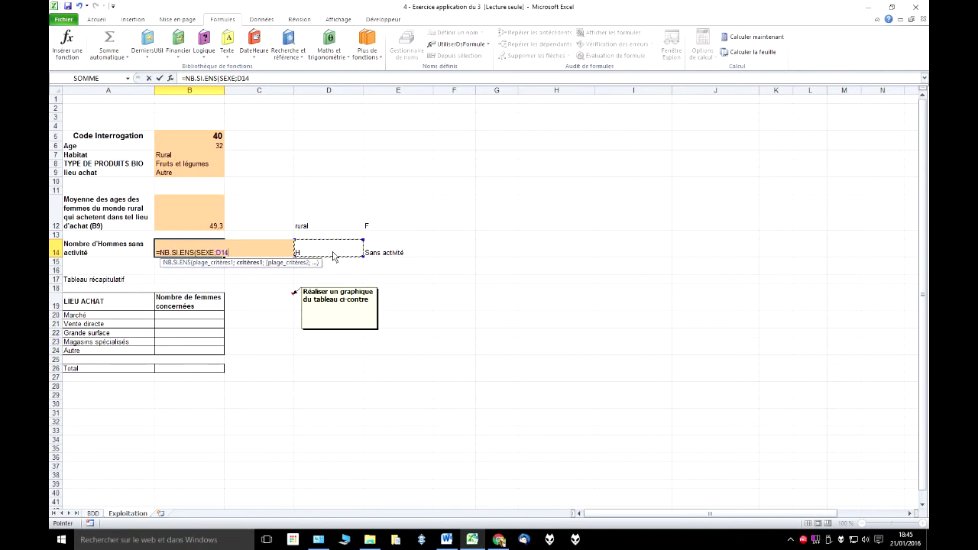
pyautogui.write(';')
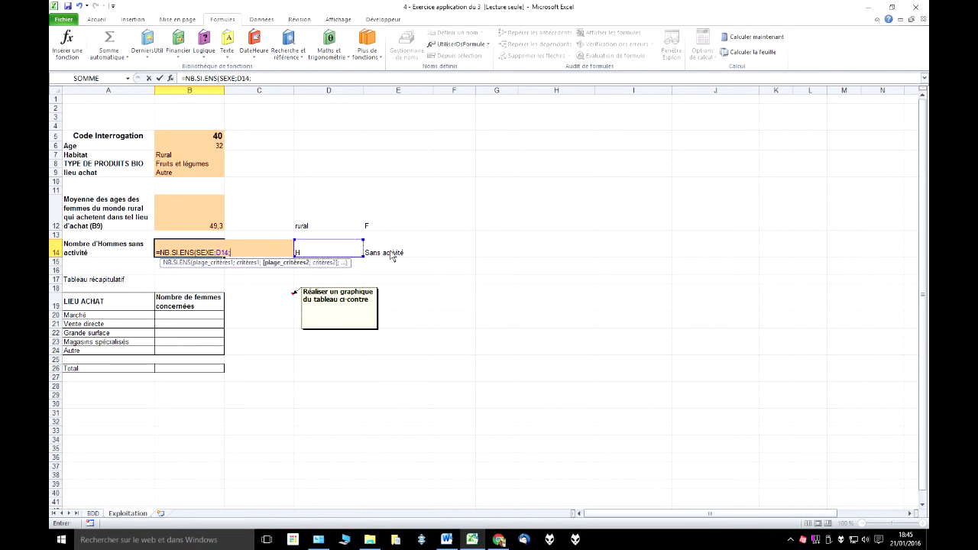
# - Add SITUATION_PROFESSIONNELLE with criterion E14 and enter the formula, counting 33
pyautogui.press('F3')
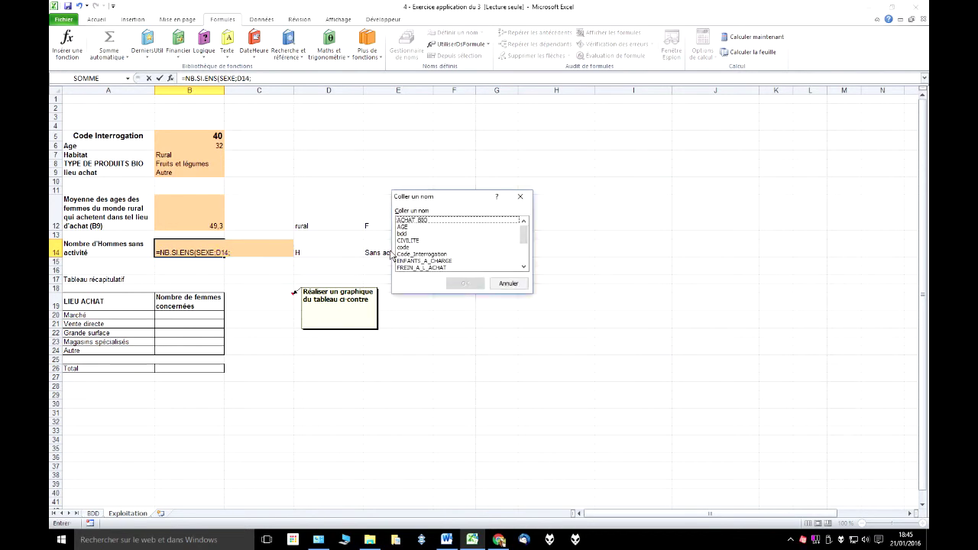
pyautogui.moveTo(525, 237); pyautogui.dragTo(525, 255)
pyautogui.doubleClick(428, 262)
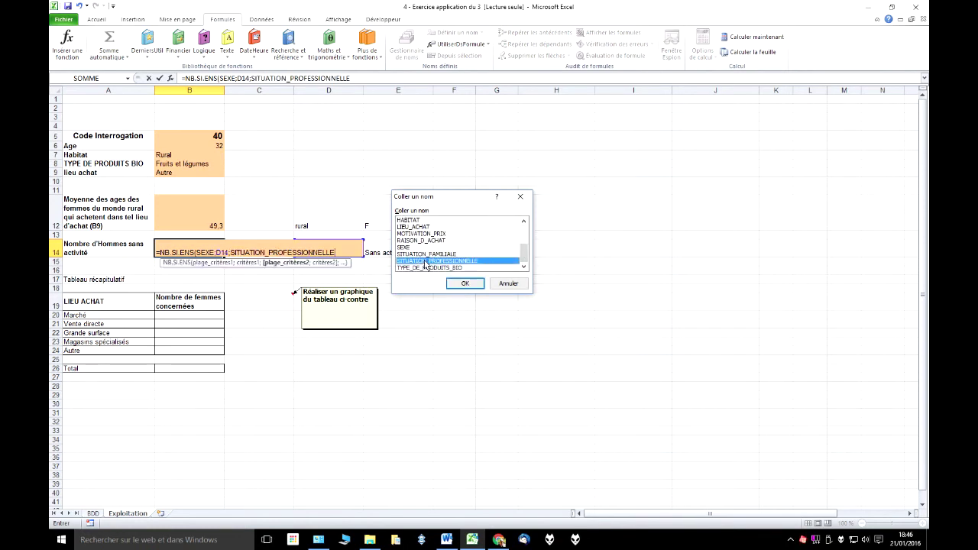
pyautogui.write(';')
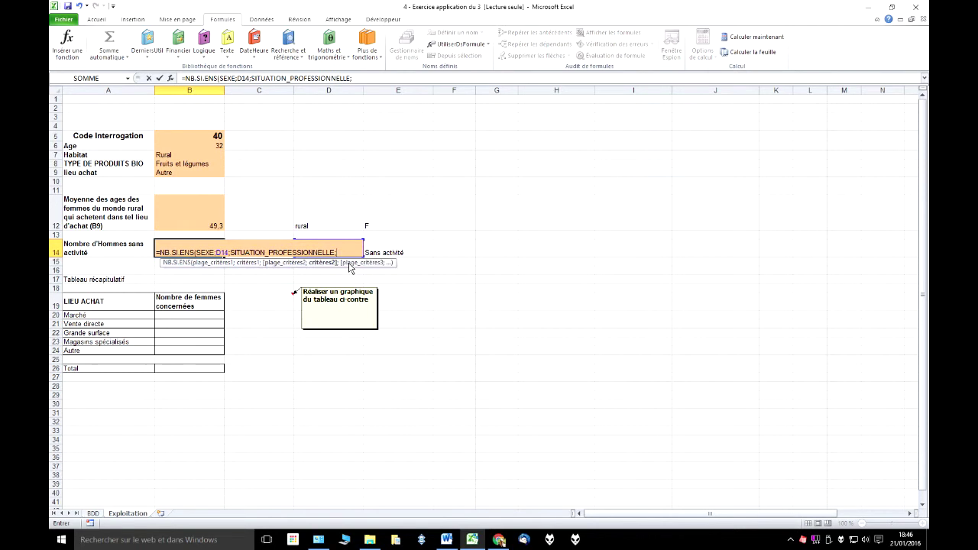
pyautogui.click(385, 253)
pyautogui.write(')')
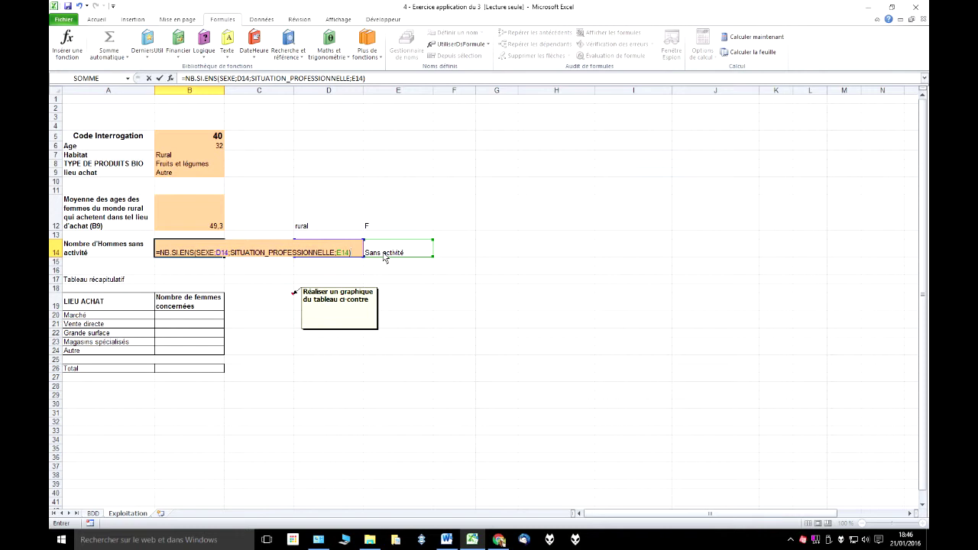
pyautogui.press('Return')
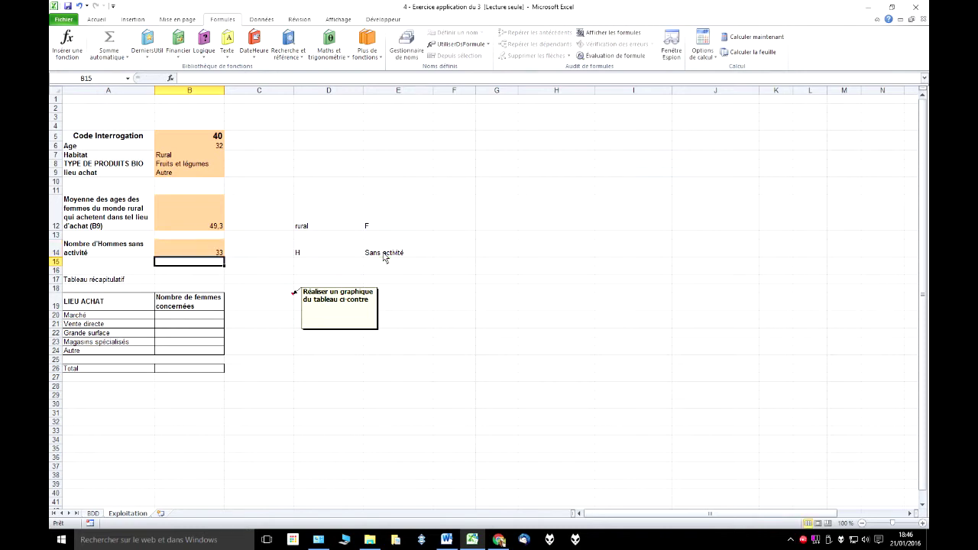
# - Review B12's MOYENNE.SI.ENS formula (49.3), then switch to the BDD data sheet
pyautogui.click(220, 275)
pyautogui.click(260, 275)
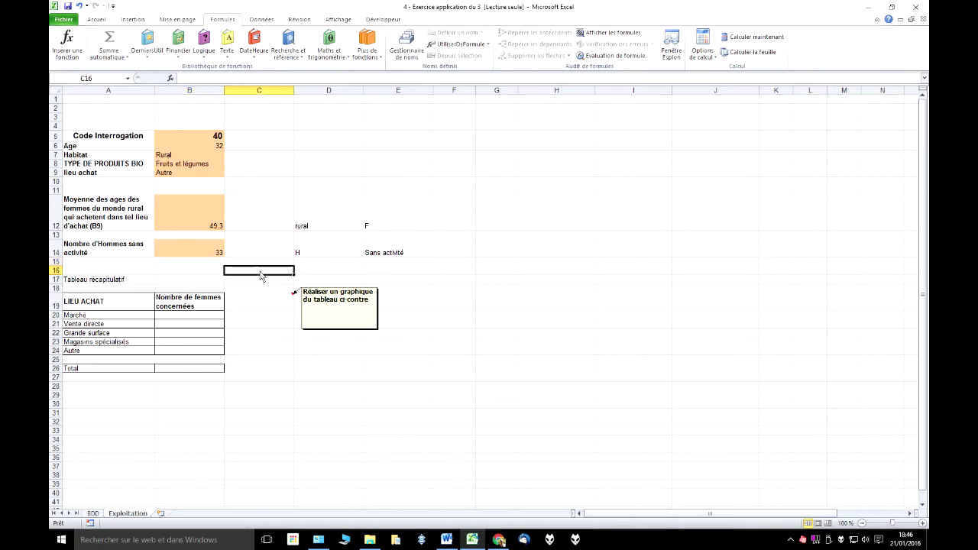
pyautogui.click(202, 217)
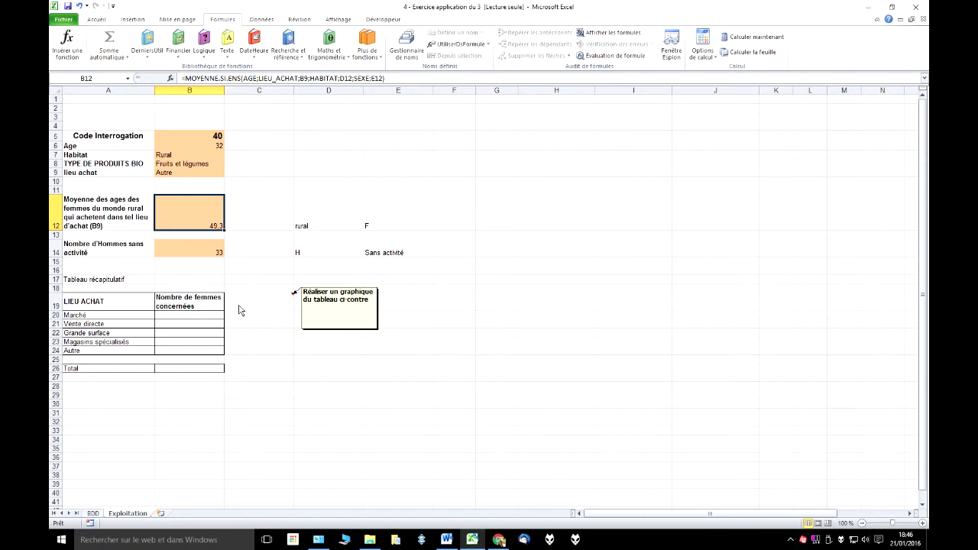
pyautogui.click(93, 514)
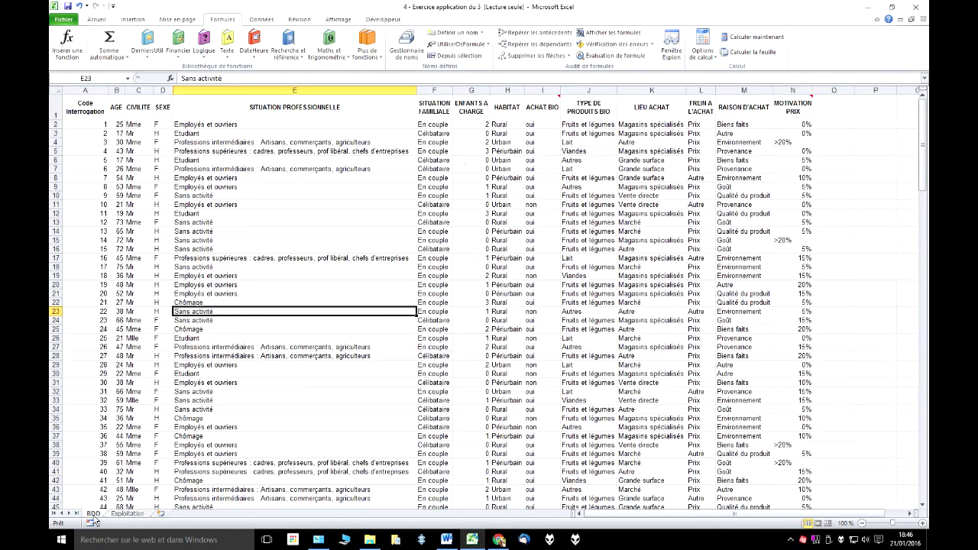
pyautogui.click(463, 160)
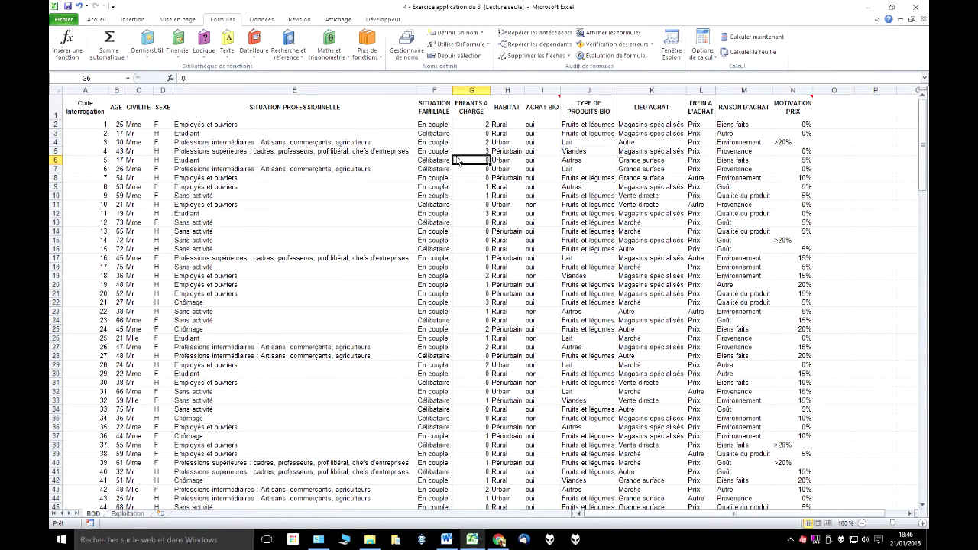
pyautogui.click(262, 21)
pyautogui.click(337, 43)
pyautogui.click(167, 115)
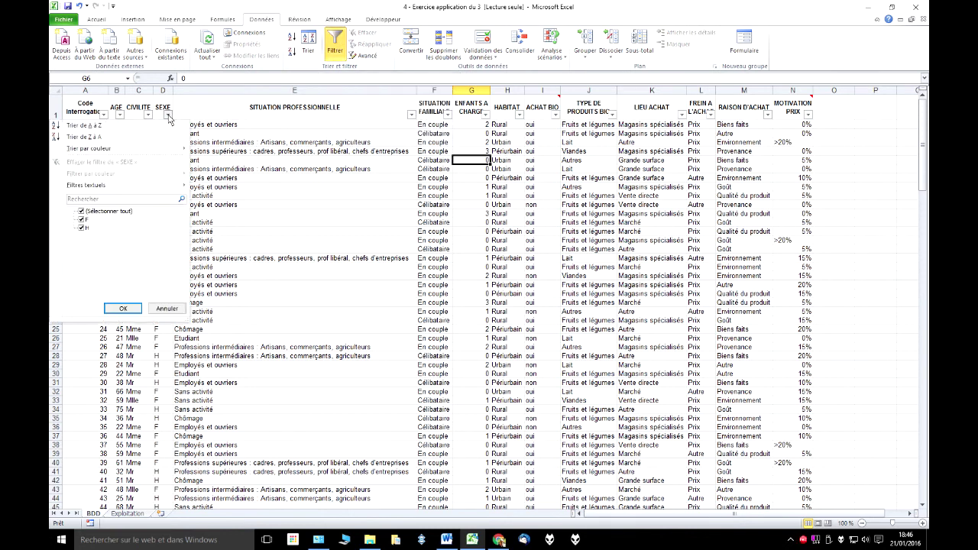
pyautogui.click(81, 211)
pyautogui.click(81, 220)
pyautogui.click(123, 308)
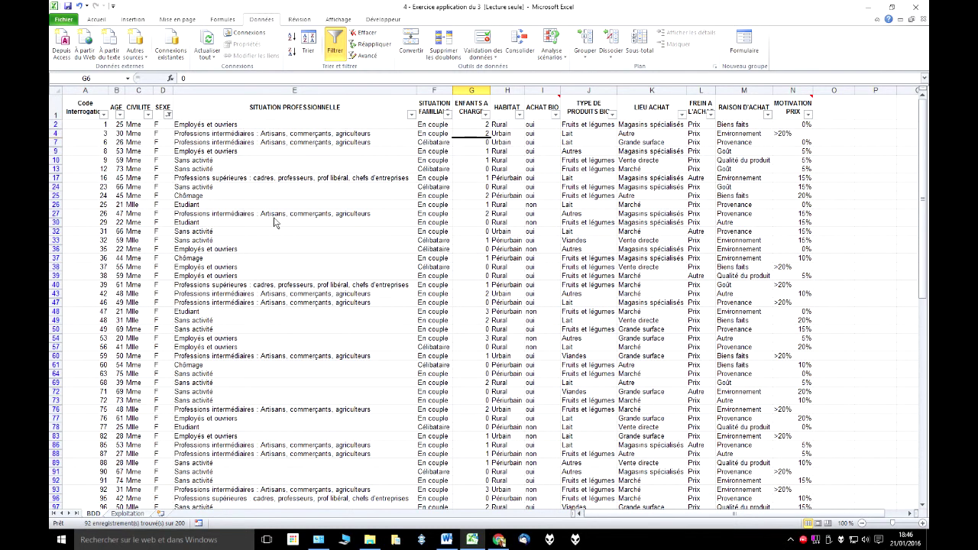
pyautogui.click(520, 115)
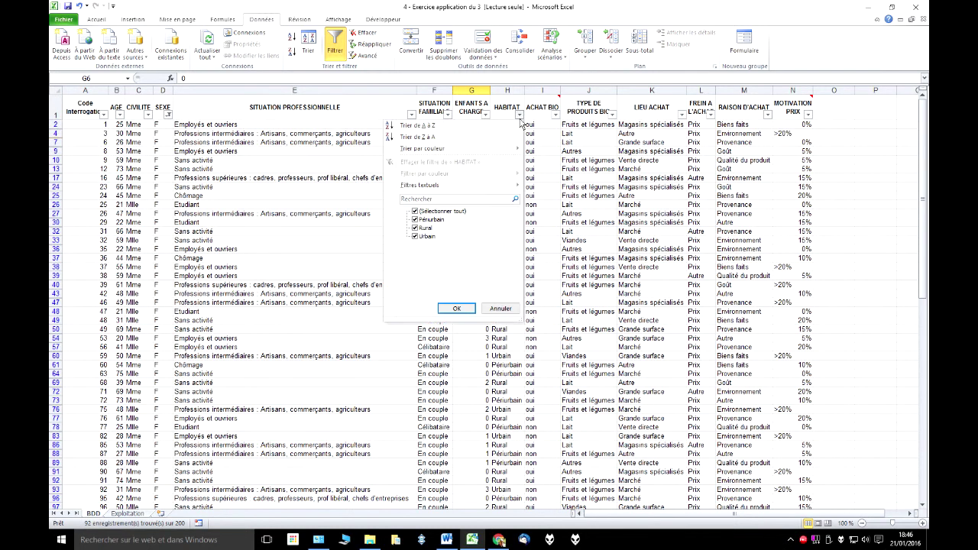
pyautogui.click(415, 211)
pyautogui.click(415, 228)
pyautogui.click(457, 308)
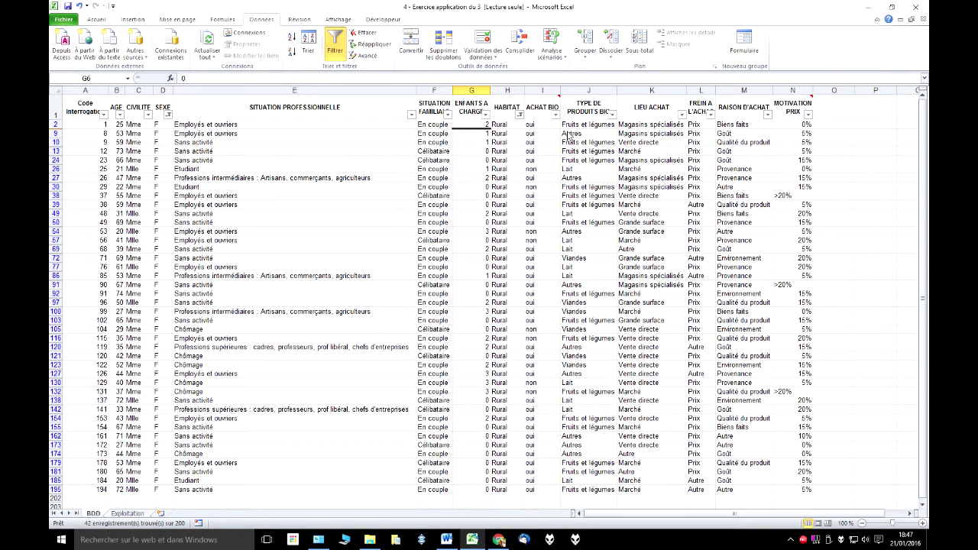
pyautogui.click(682, 114)
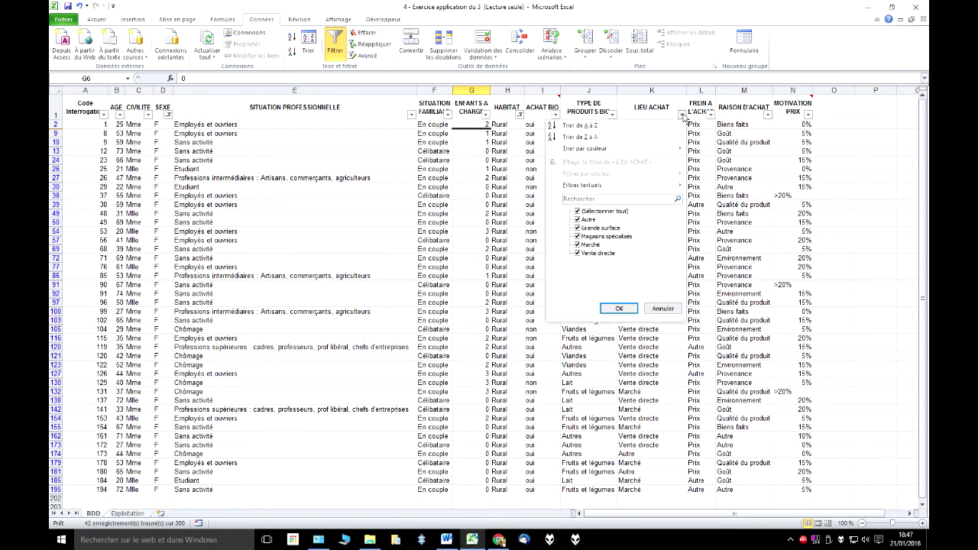
pyautogui.click(578, 211)
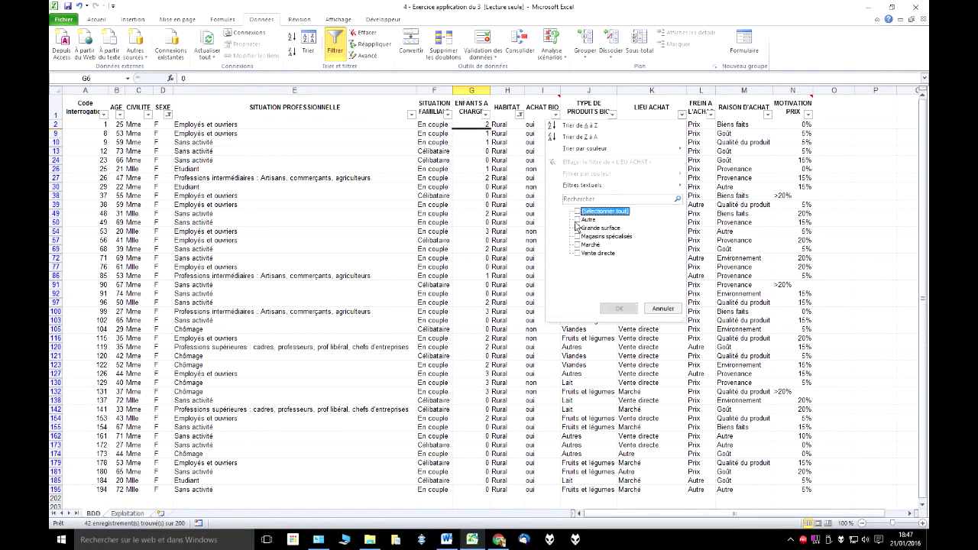
pyautogui.click(578, 219)
pyautogui.click(619, 309)
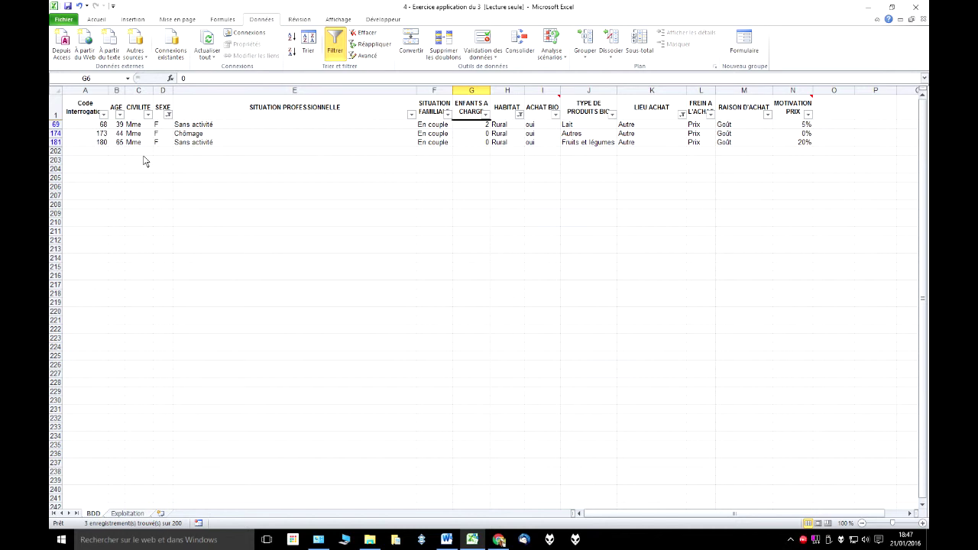
pyautogui.moveTo(118, 125); pyautogui.dragTo(120, 142)
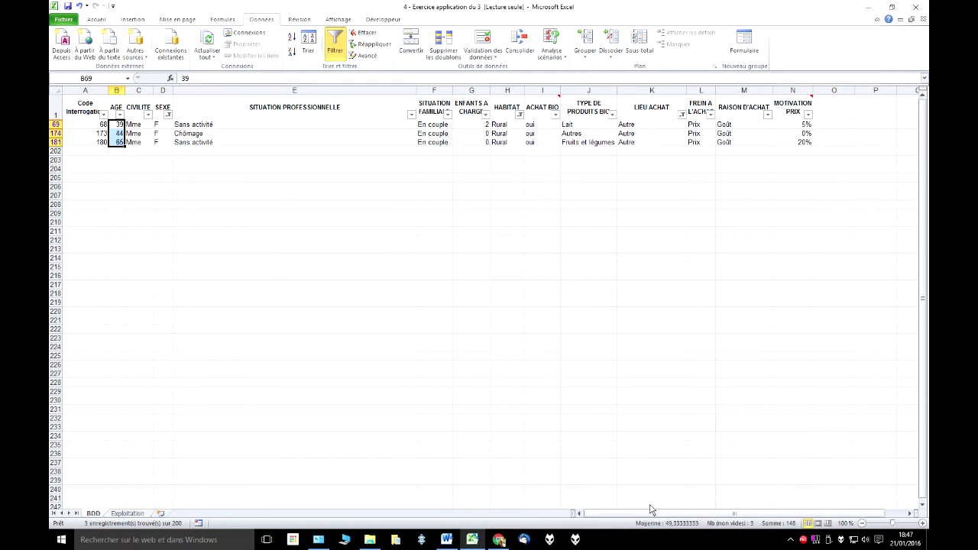
pyautogui.click(287, 135)
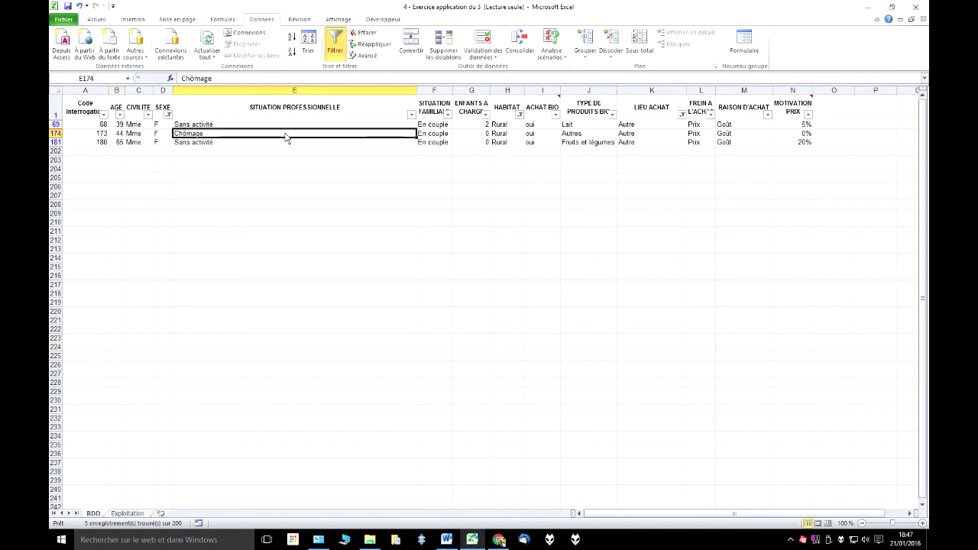
pyautogui.click(336, 47)
pyautogui.click(191, 187)
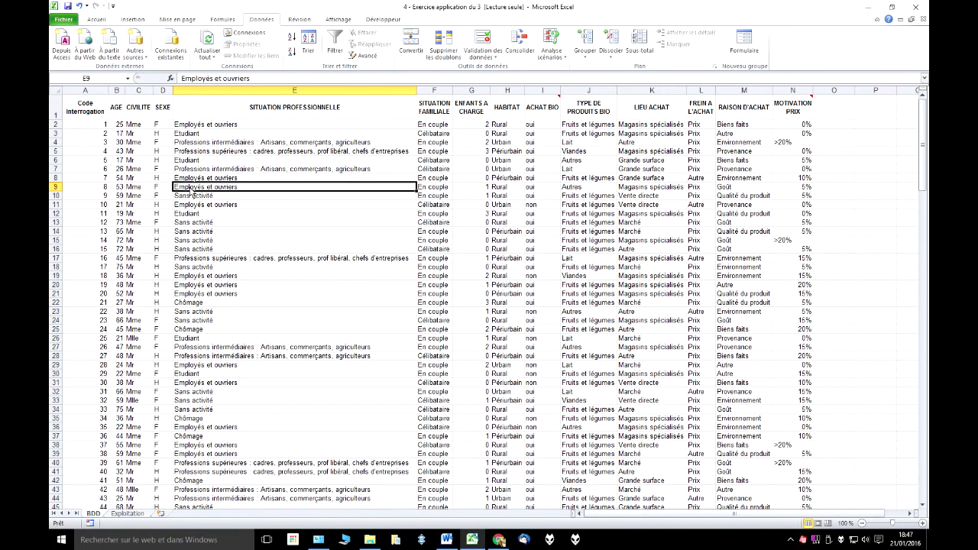
# - On the Exploitation sheet, enter the women criterion F in cell F24
pyautogui.click(128, 514)
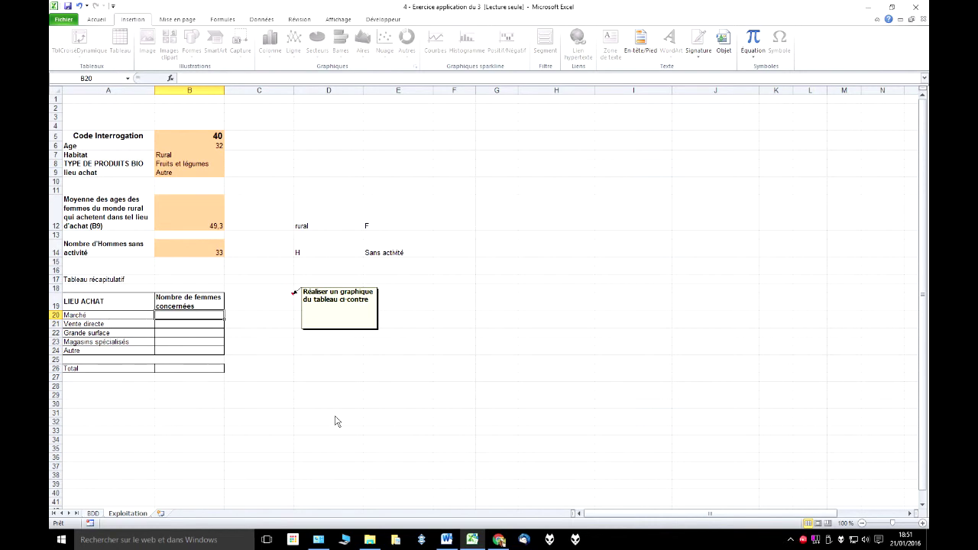
pyautogui.click(458, 353)
pyautogui.write('F')
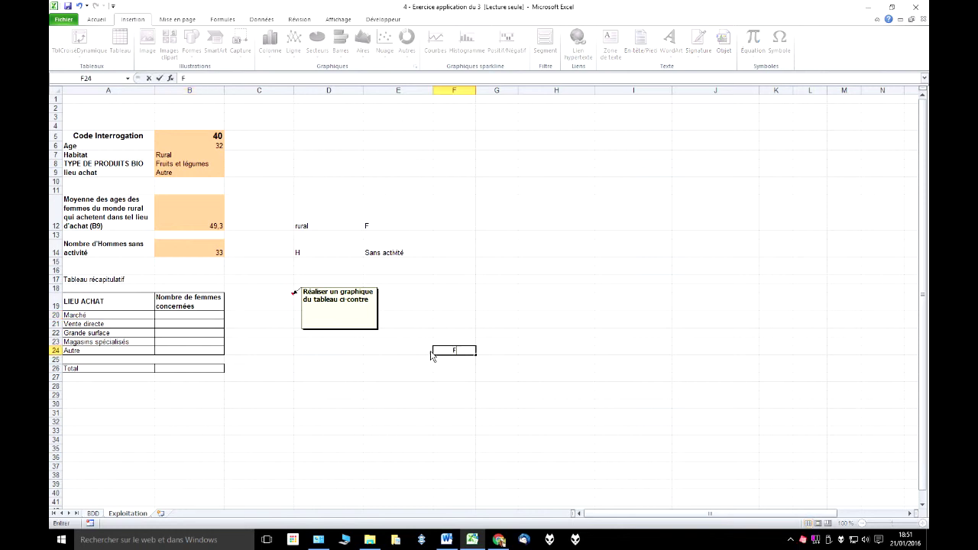
pyautogui.press('Left')
pyautogui.click(166, 315)
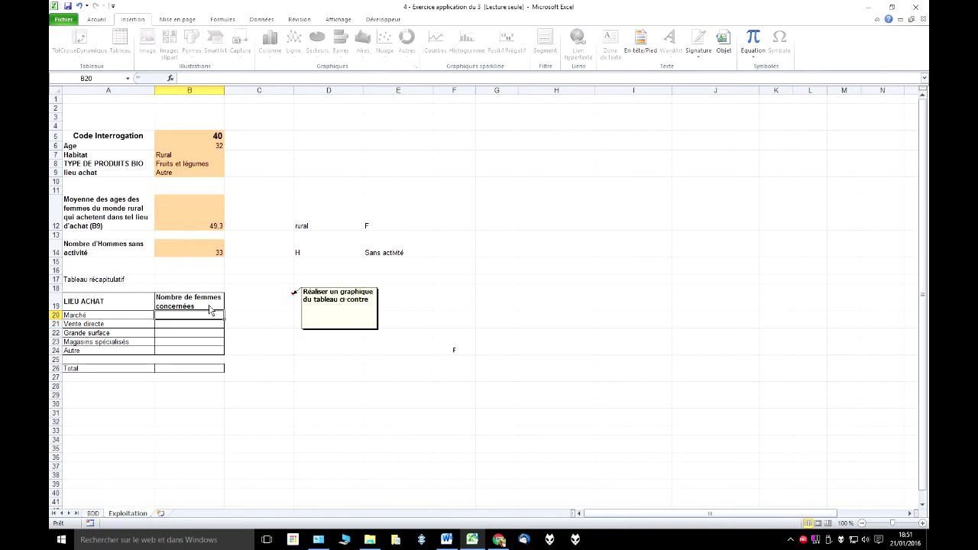
# - Start B20's formula as =NB.SI.ENS(LIEU_ACHAT;A20 using the named range list
pyautogui.write('=b')
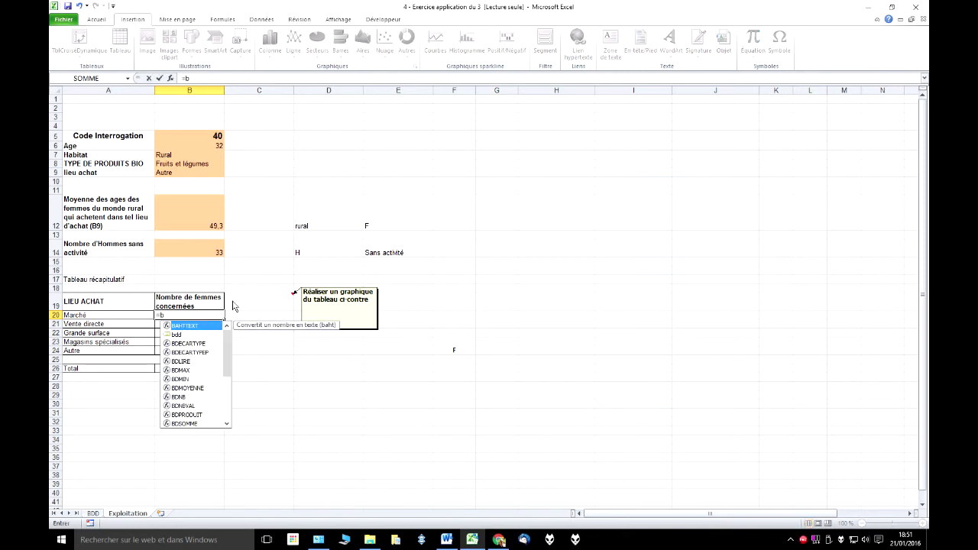
pyautogui.press('BackSpace')
pyautogui.write('nb')
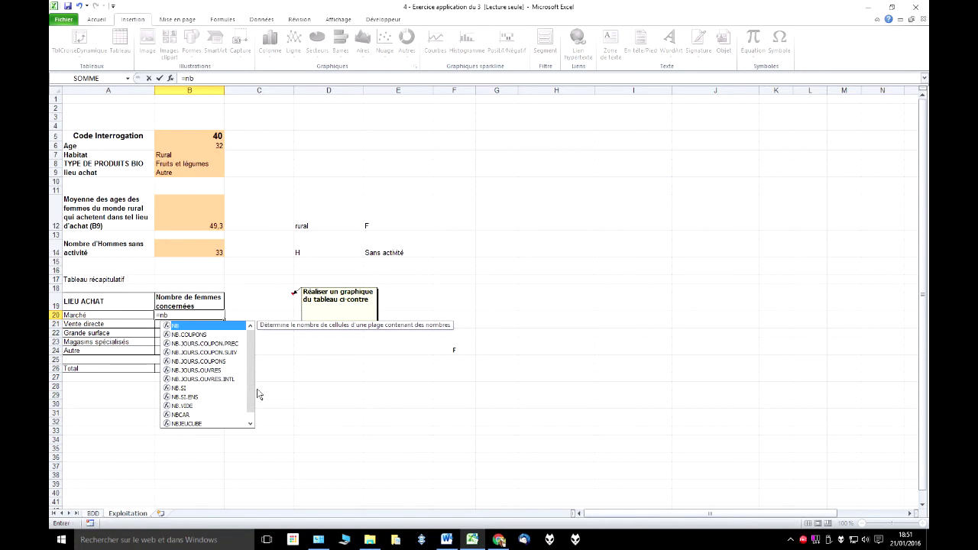
pyautogui.doubleClick(193, 397)
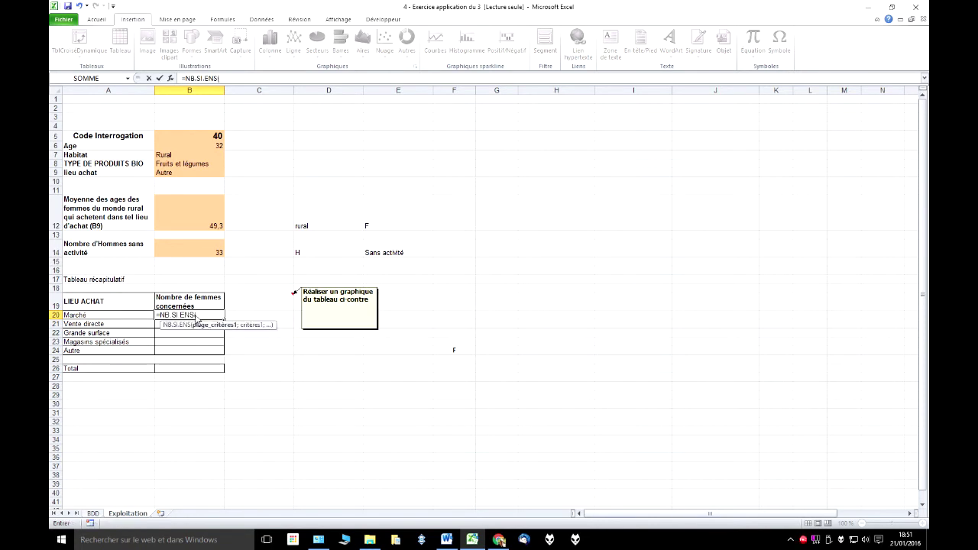
pyautogui.press('F3')
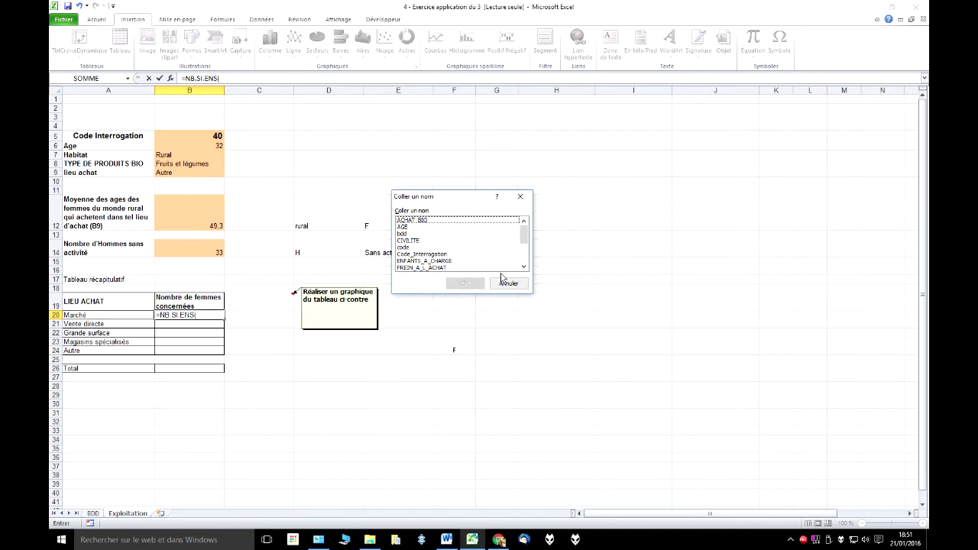
pyautogui.scroll(-3, 527, 258)
pyautogui.doubleClick(413, 234)
pyautogui.write(';')
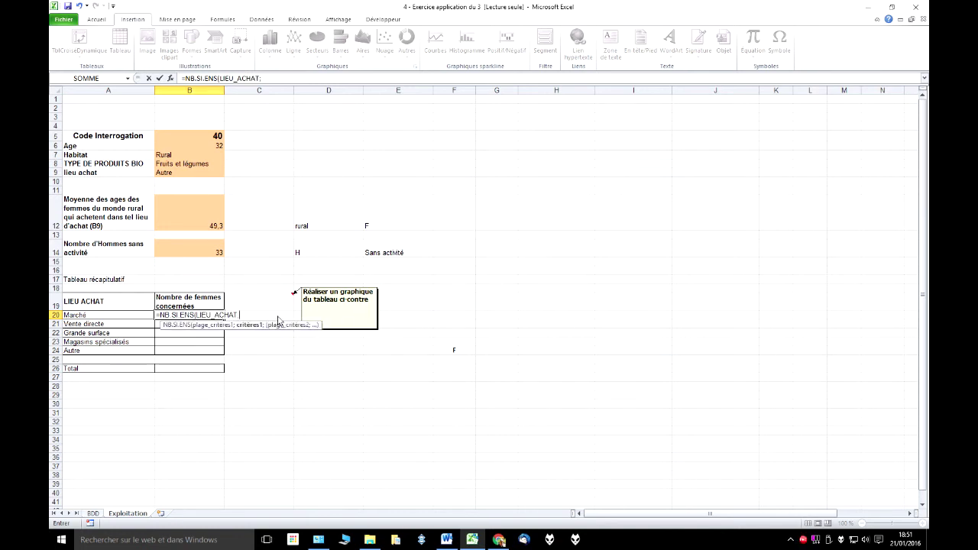
pyautogui.click(113, 319)
# - Complete it with SEXE;F24 as the second criterion, giving 30 women at Marché
pyautogui.write(';')
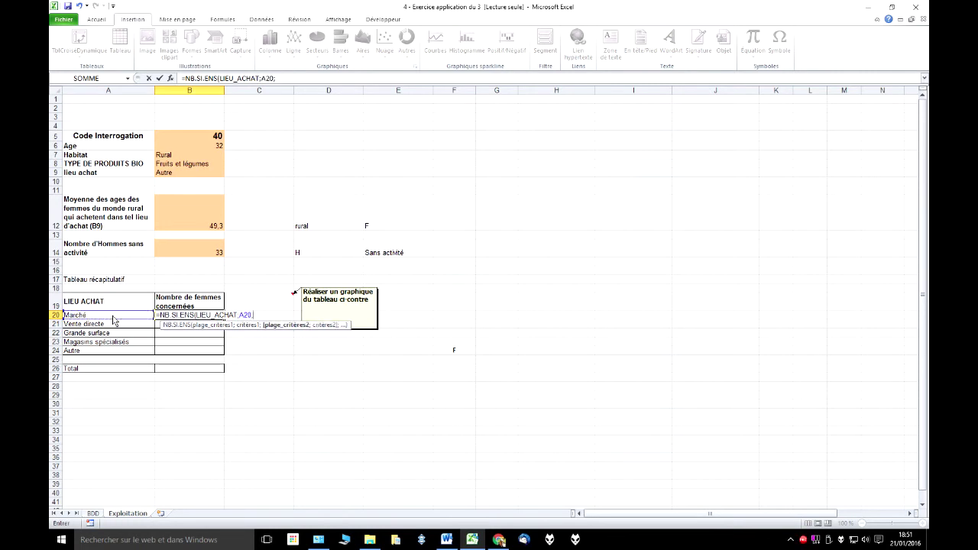
pyautogui.press('F3')
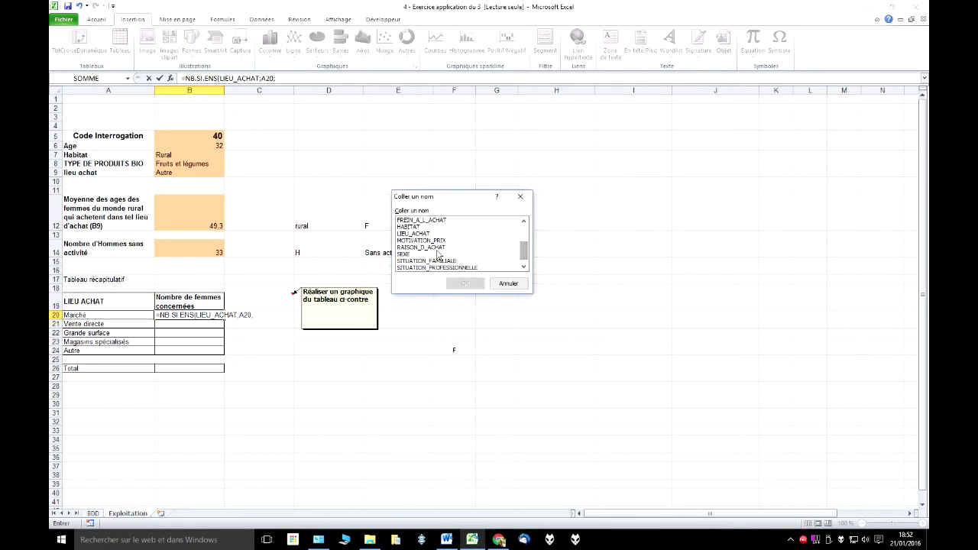
pyautogui.doubleClick(403, 253)
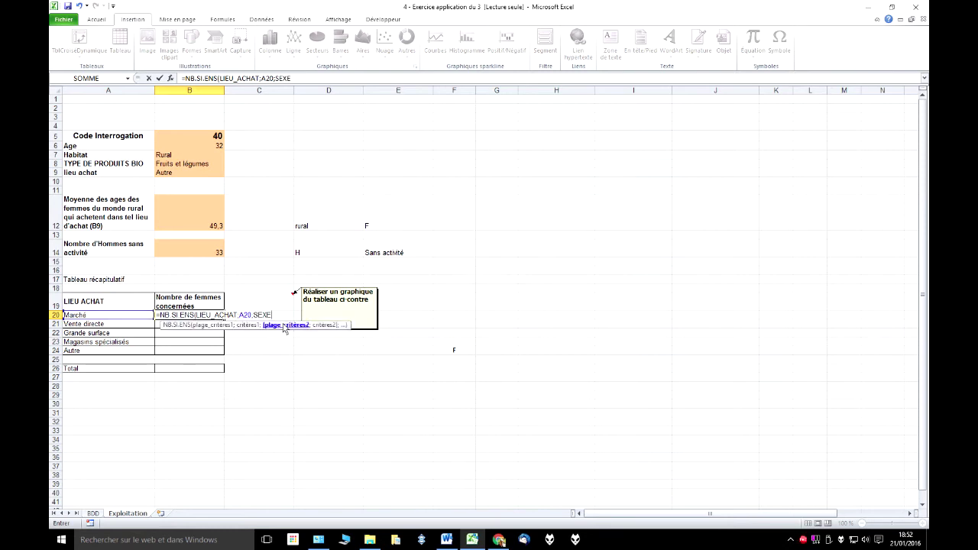
pyautogui.write(';')
pyautogui.click(455, 354)
pyautogui.write(')')
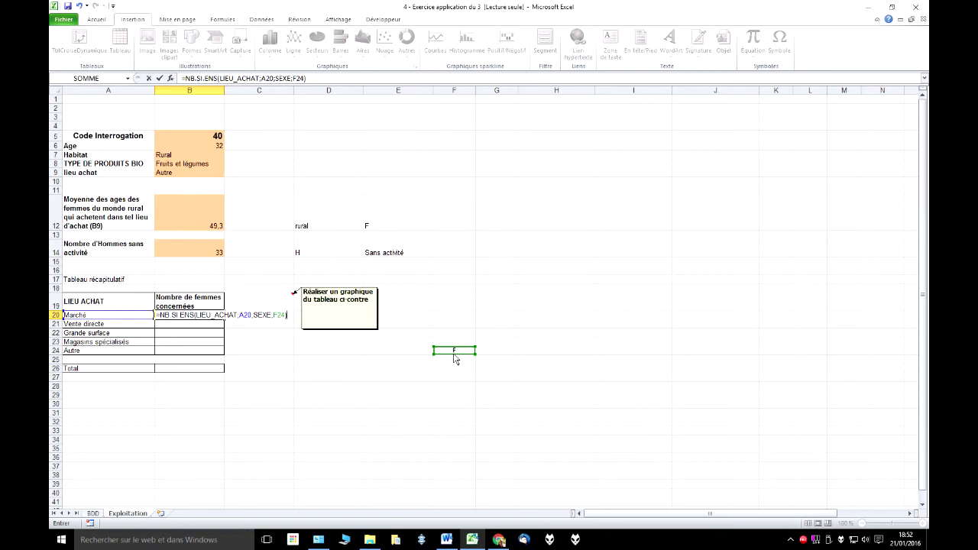
pyautogui.press('Return')
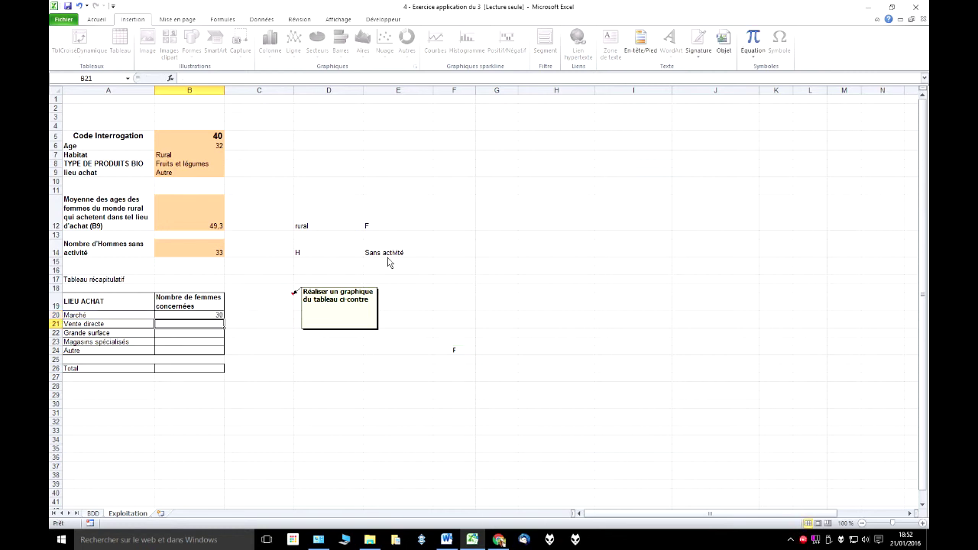
pyautogui.click(205, 317)
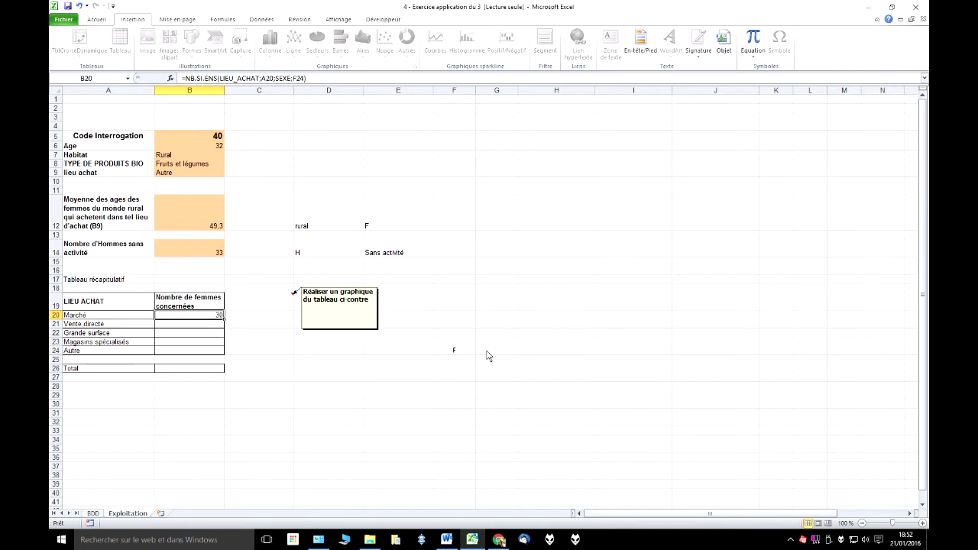
# - Make the F24 reference in B20's count formula absolute as $F$24
pyautogui.click(463, 353)
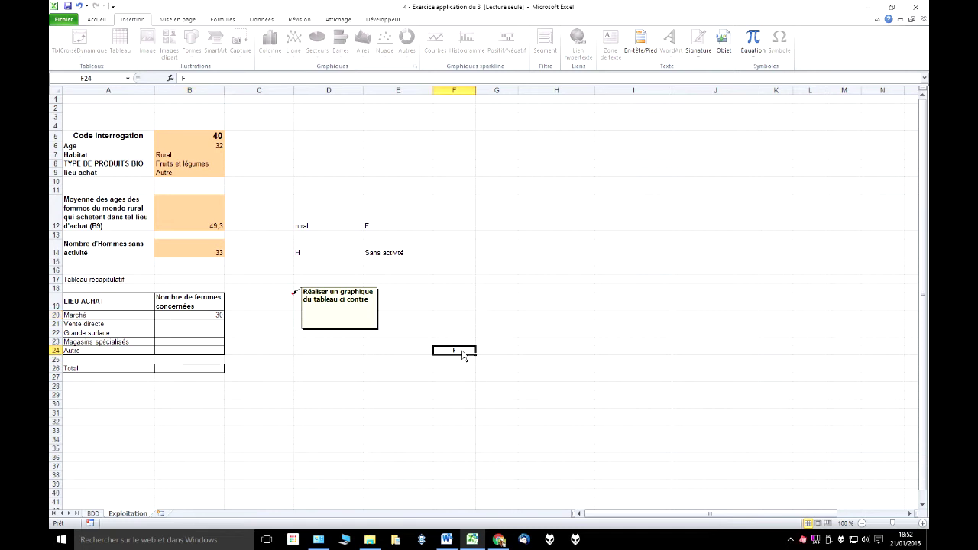
pyautogui.click(188, 317)
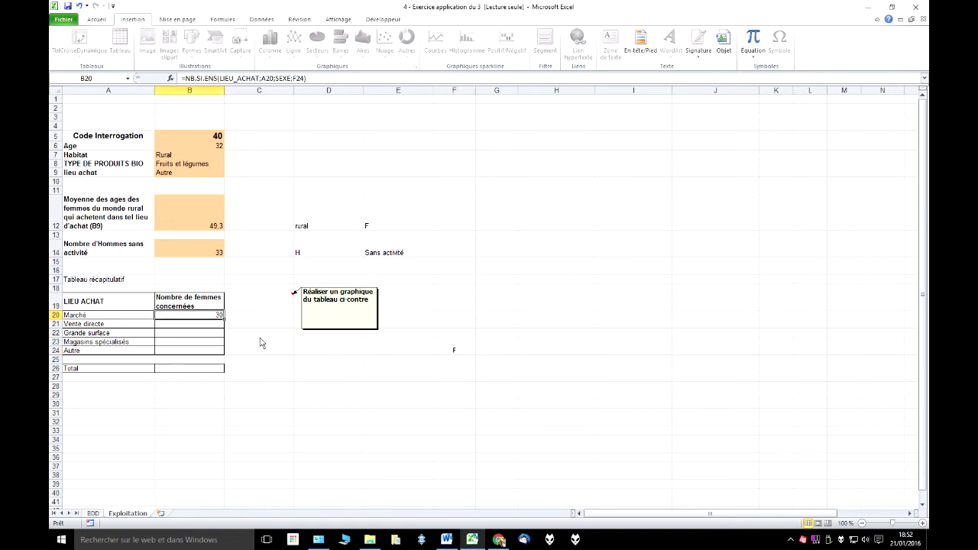
pyautogui.click(146, 317)
pyautogui.click(135, 324)
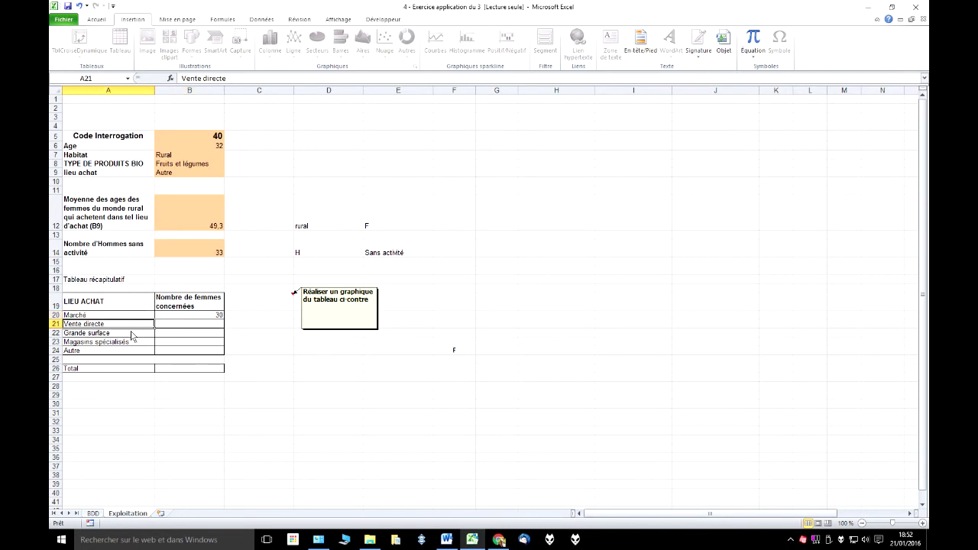
pyautogui.click(182, 316)
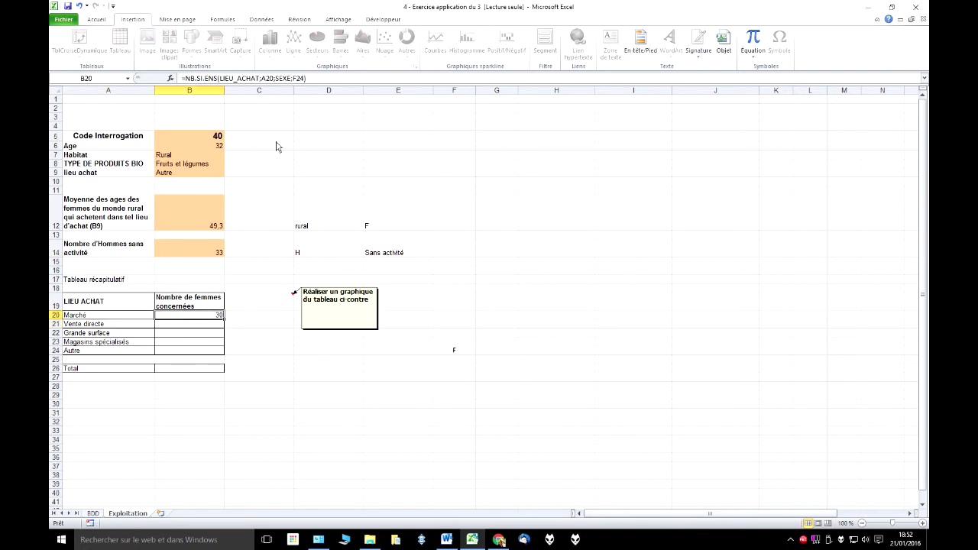
pyautogui.click(298, 80)
pyautogui.click(298, 79)
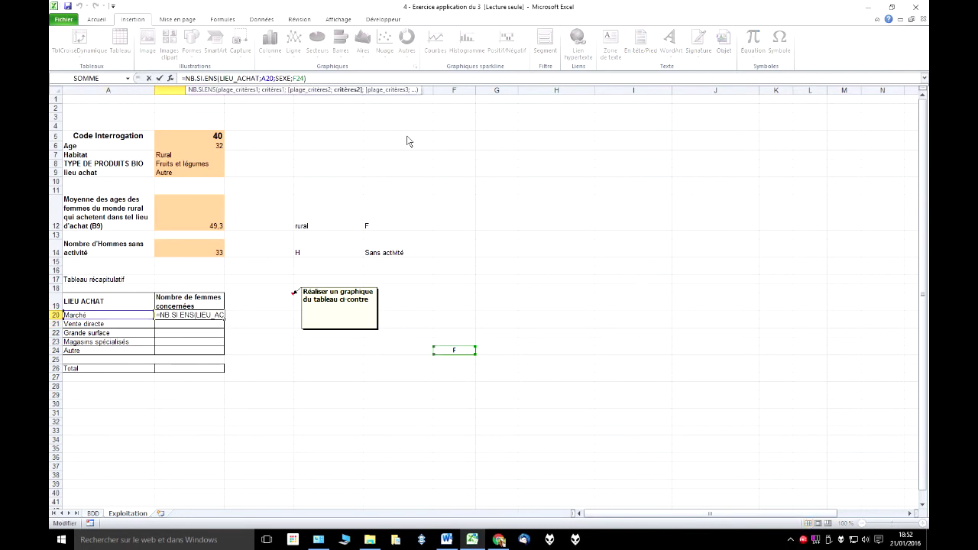
pyautogui.press('F4')
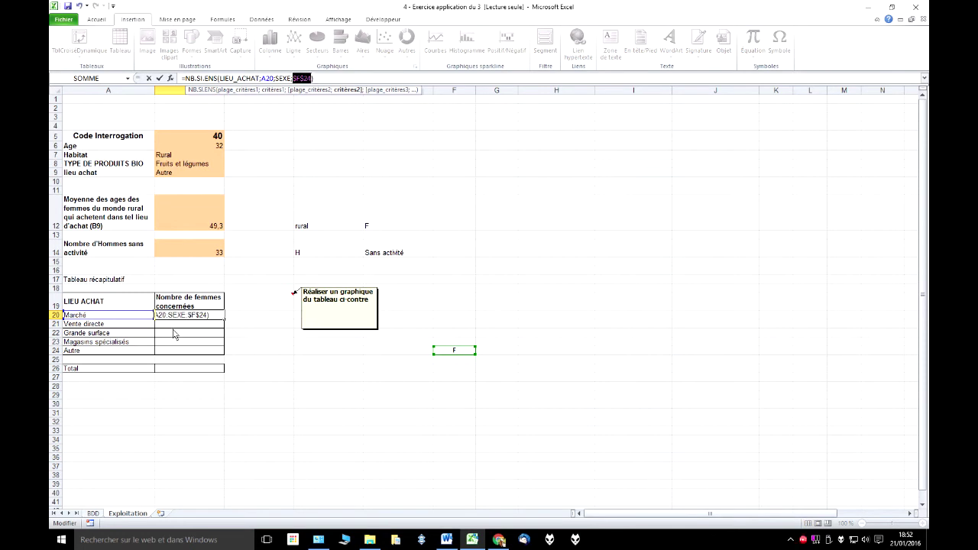
pyautogui.hotkey('ctrl', 'Return')
# - Fill the formula down to B24, giving counts 28, 11, 11 and 12
pyautogui.moveTo(224, 319); pyautogui.dragTo(226, 358)
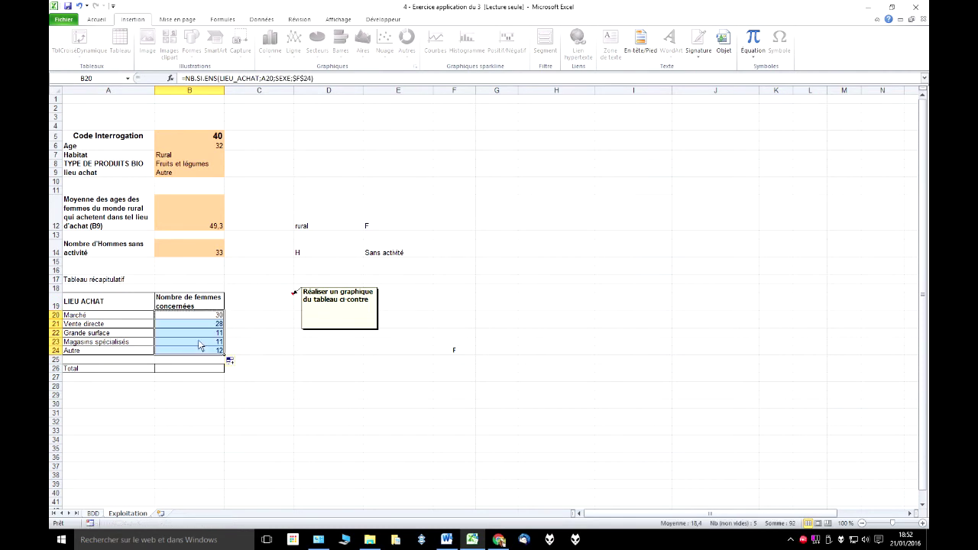
pyautogui.click(199, 344)
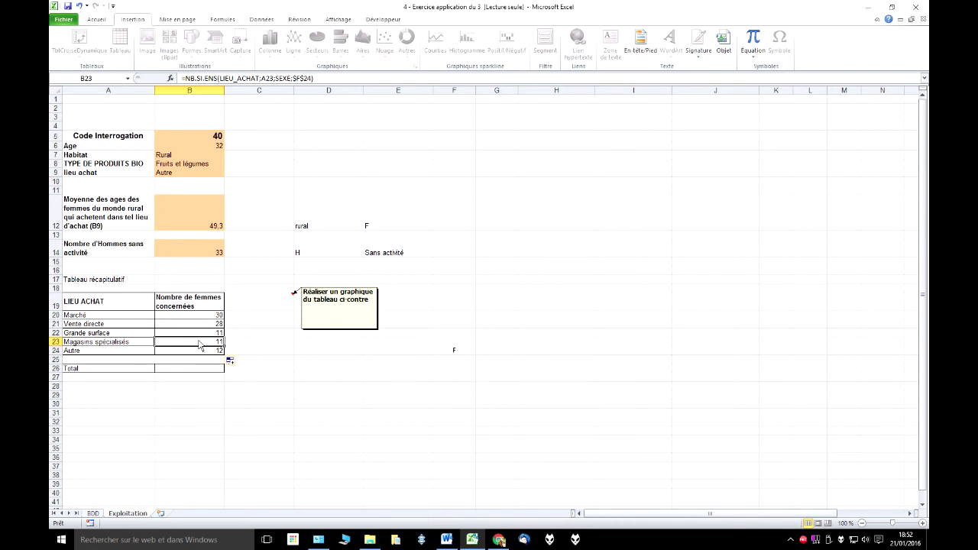
pyautogui.click(201, 370)
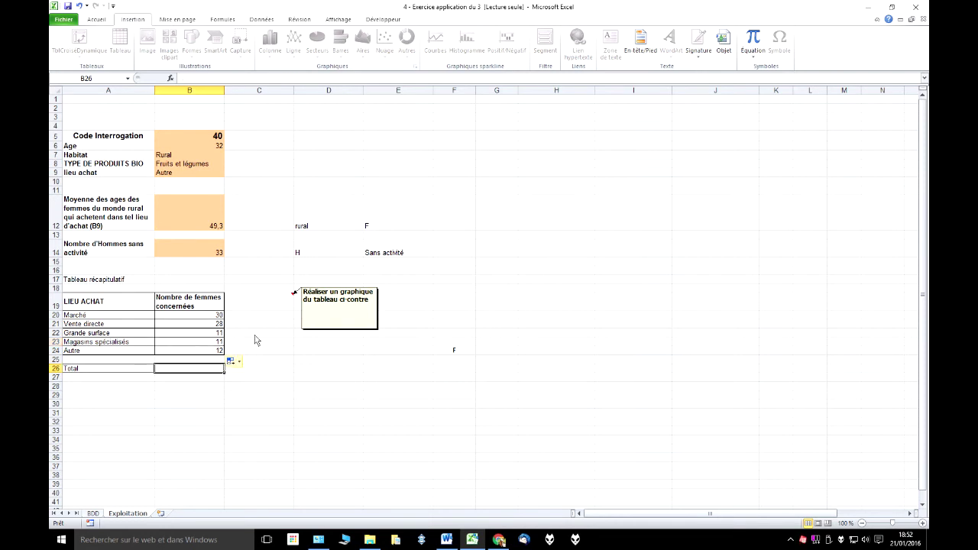
# - Enter =SOMME(B20:B24) in B26 to total 92 women
pyautogui.click(98, 21)
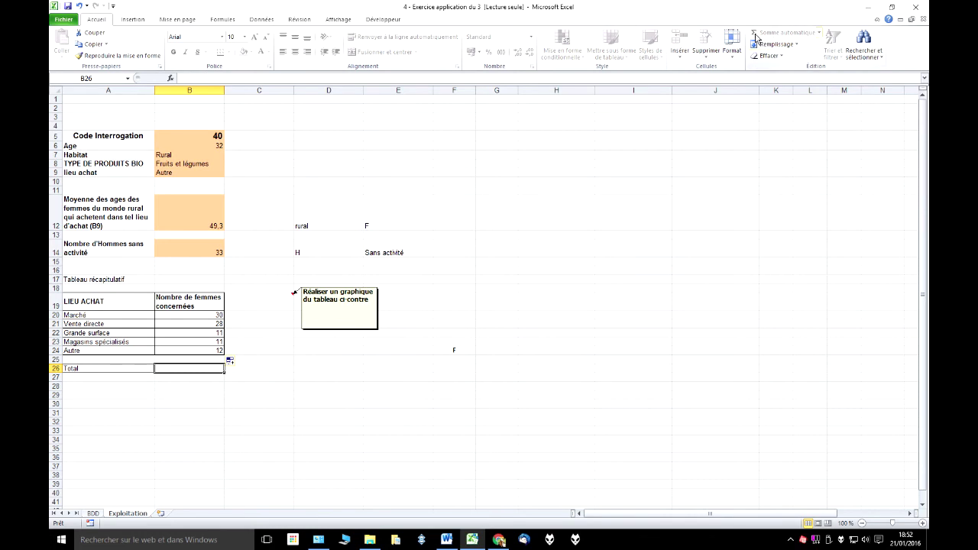
pyautogui.write('=somme(')
pyautogui.moveTo(211, 315); pyautogui.dragTo(208, 355)
pyautogui.write(')')
pyautogui.press('Return')
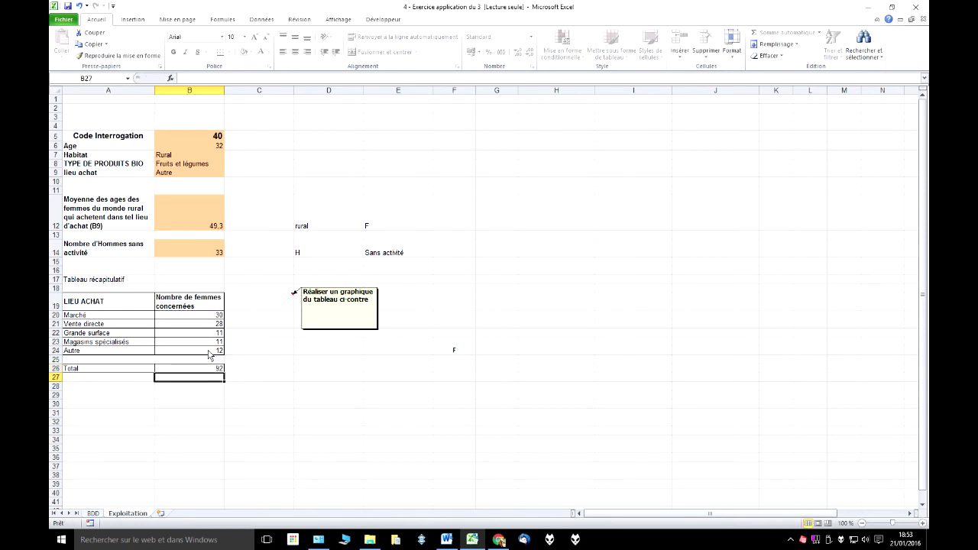
pyautogui.click(215, 371)
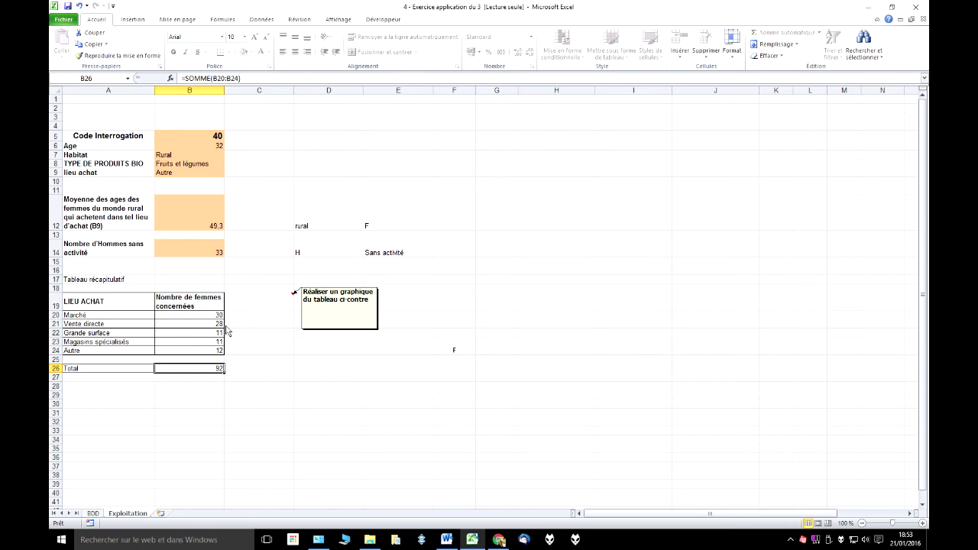
pyautogui.click(93, 514)
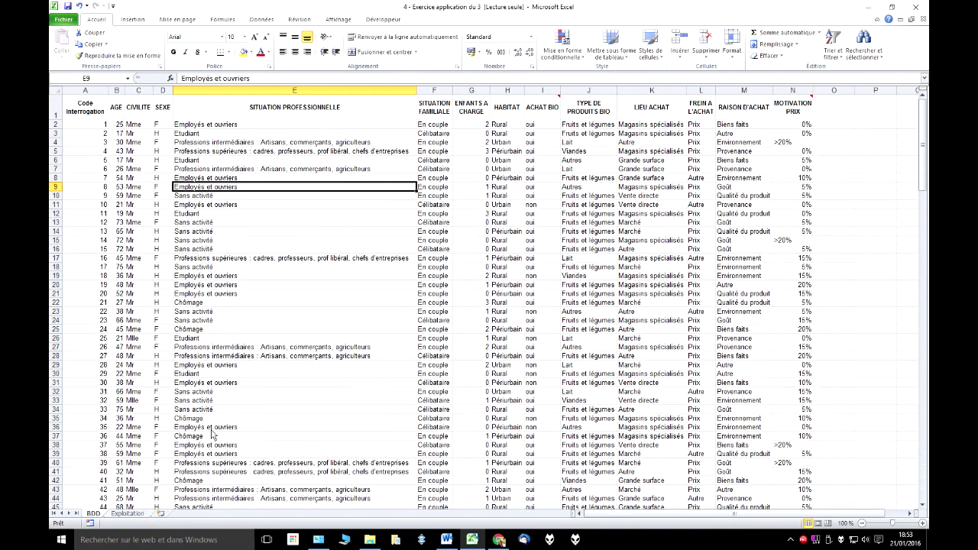
# - Filter BDD's SEXE column to F only, confirming 92 of 200 records, then return to Exploitation
pyautogui.click(246, 152)
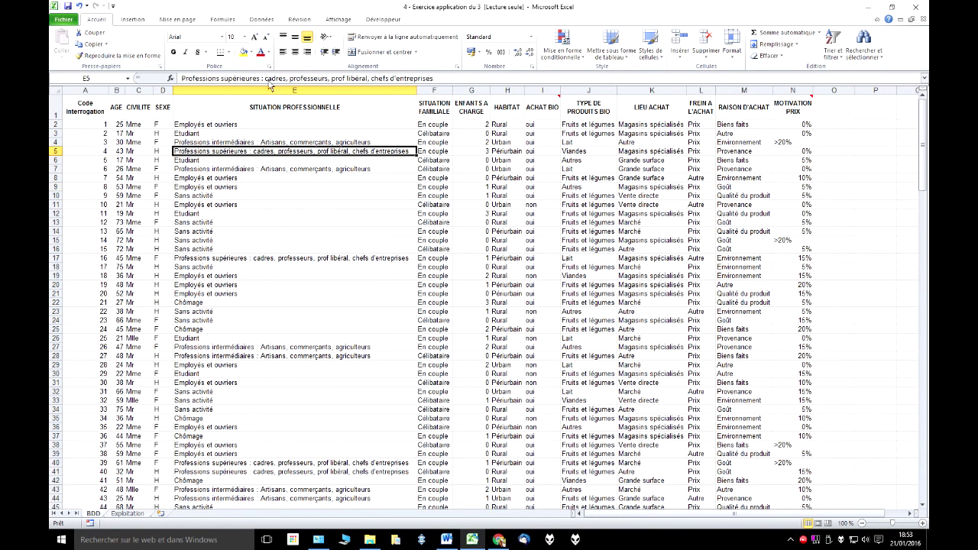
pyautogui.click(264, 20)
pyautogui.click(331, 36)
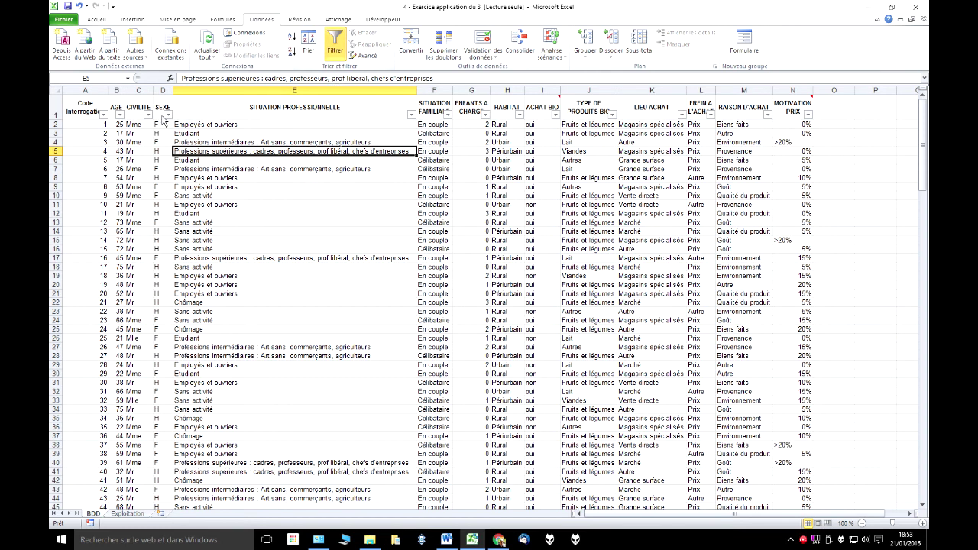
pyautogui.click(168, 115)
pyautogui.click(82, 211)
pyautogui.click(82, 220)
pyautogui.click(118, 308)
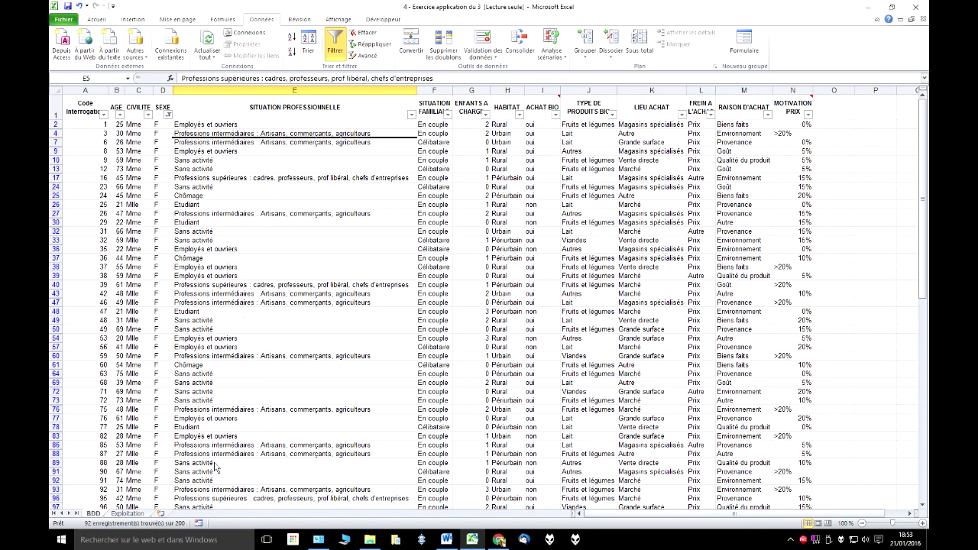
pyautogui.click(127, 513)
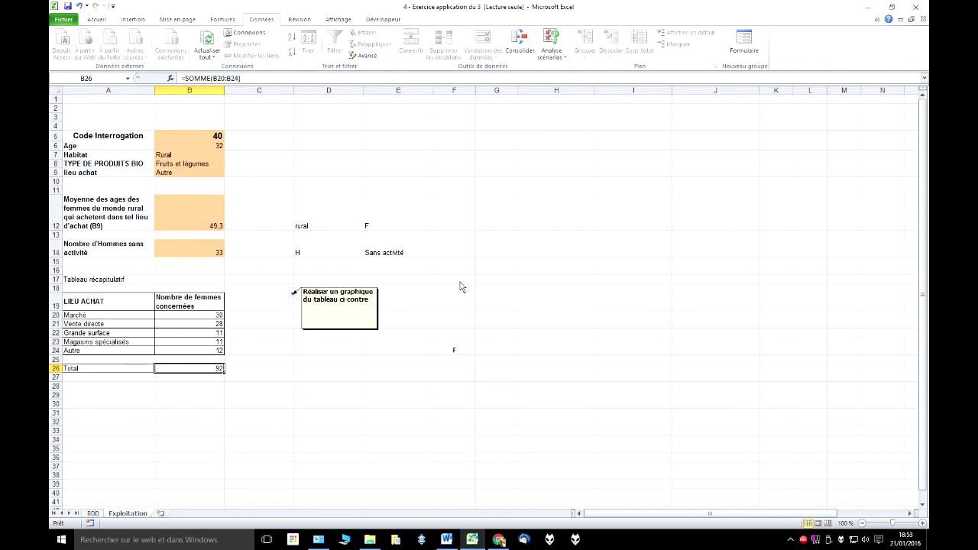
pyautogui.rightClick(803, 540)
pyautogui.click(843, 494)
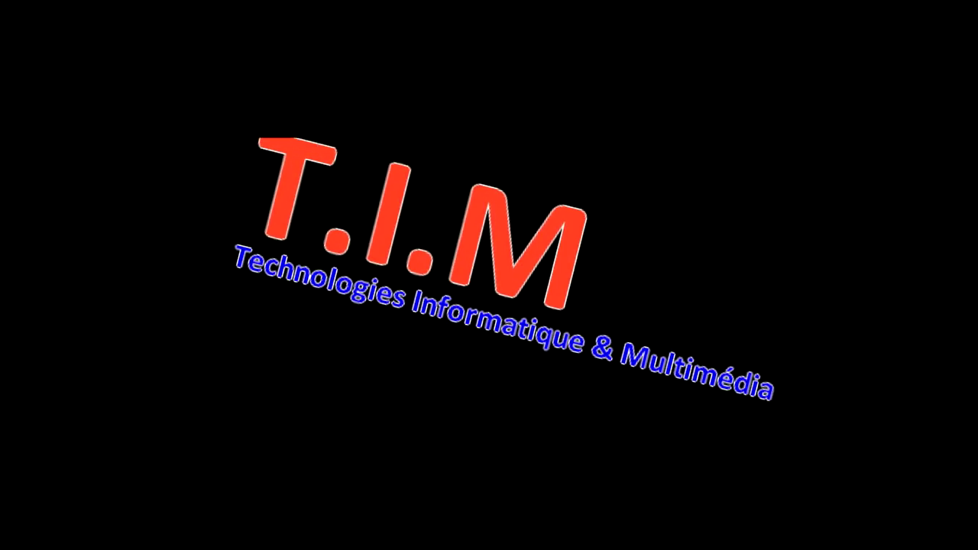